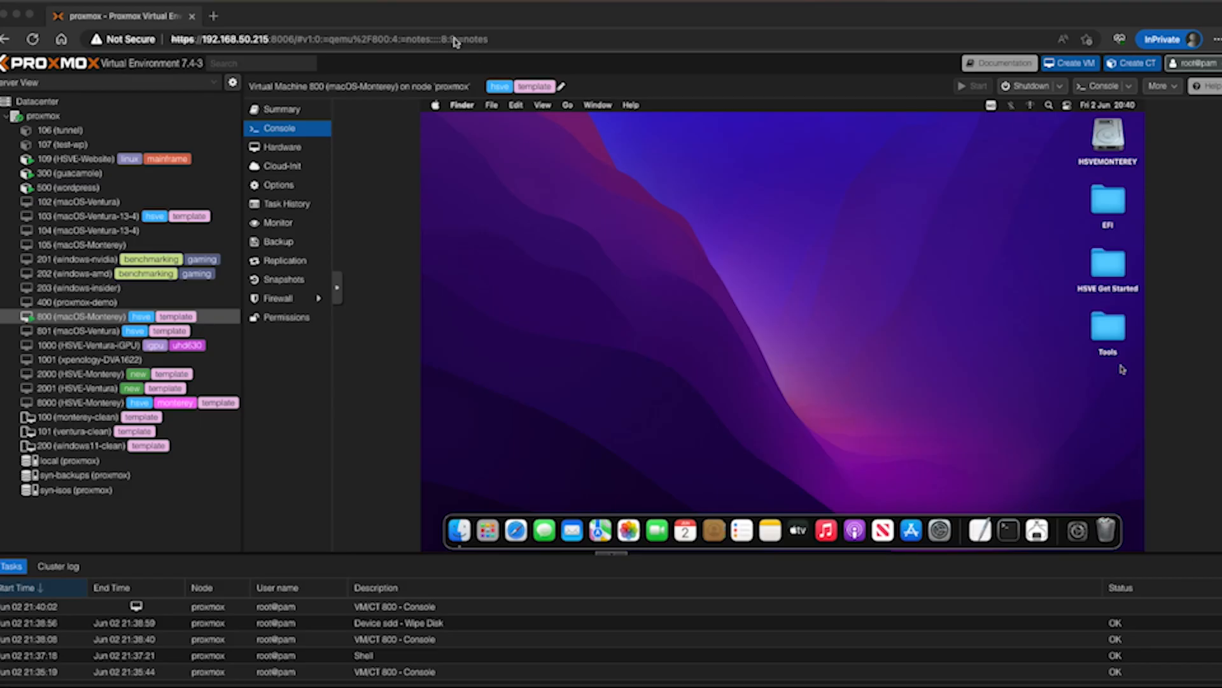
# Wipe the 31.41 GB USB disk /dev/sdd on the proxmox node
pyautogui.click(518, 230)
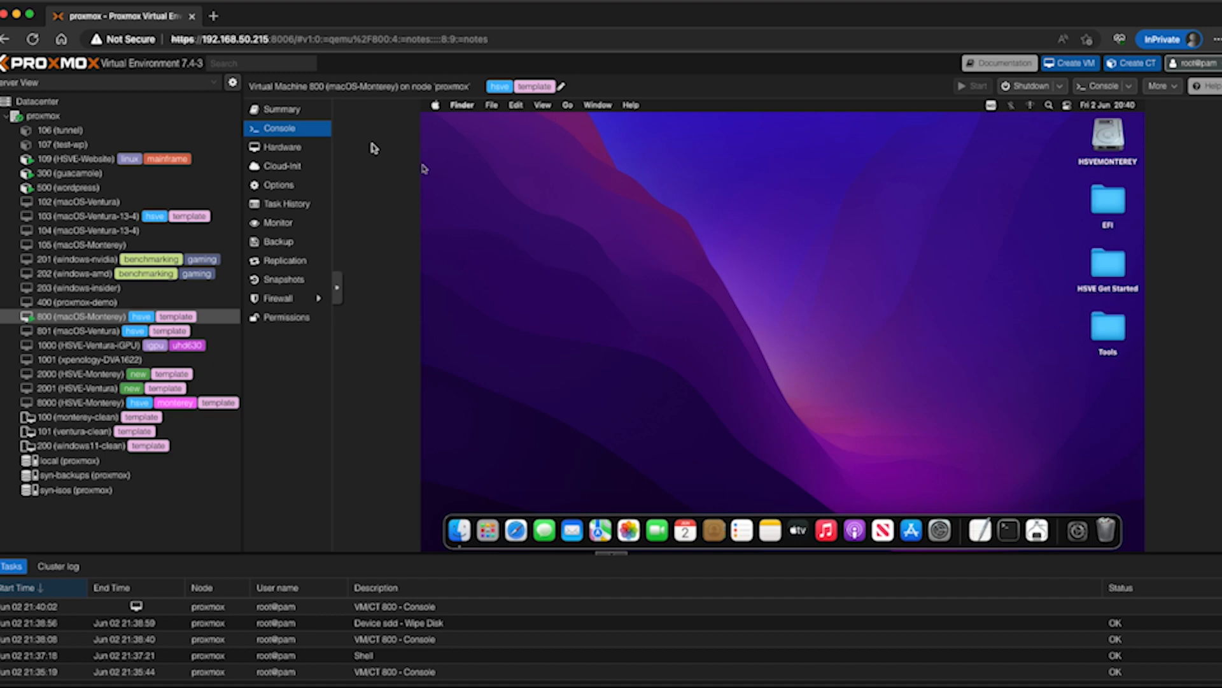
pyautogui.click(124, 116)
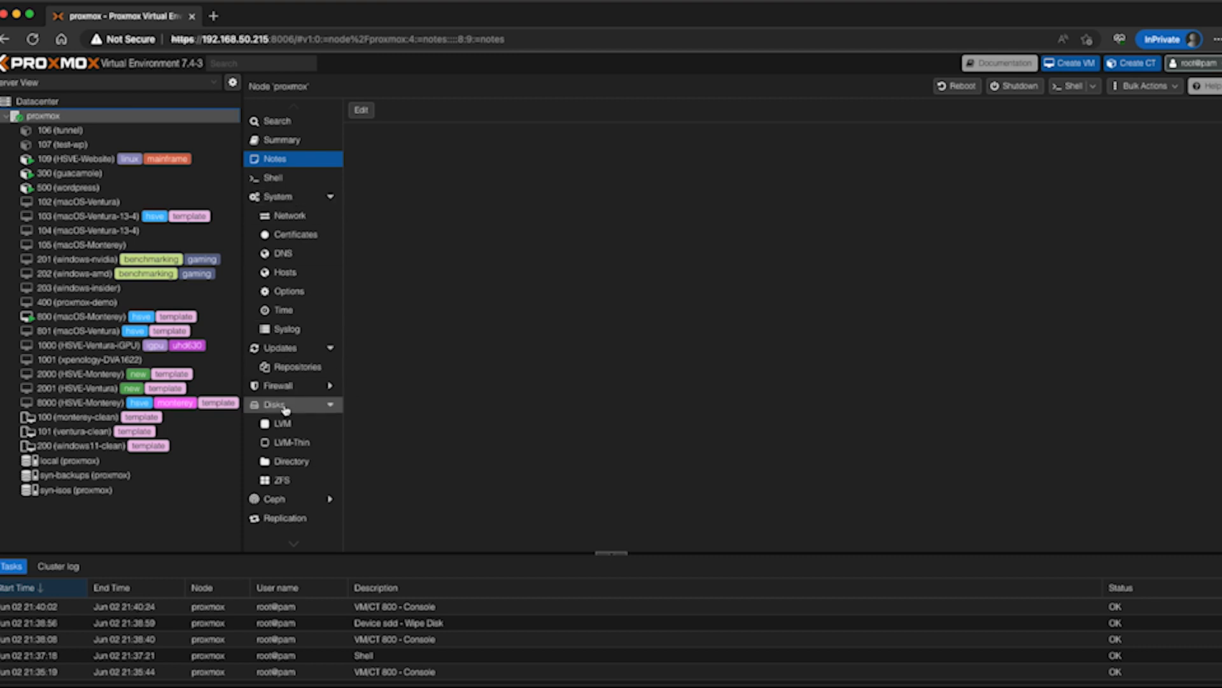
pyautogui.click(285, 409)
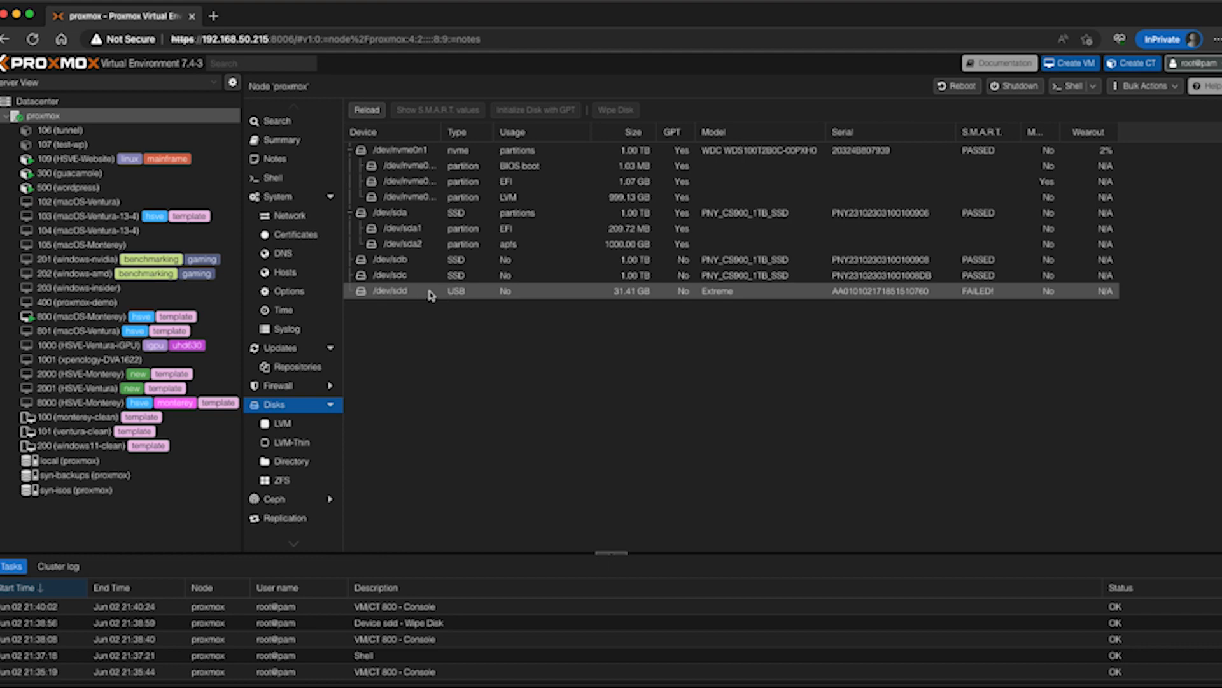
pyautogui.click(458, 294)
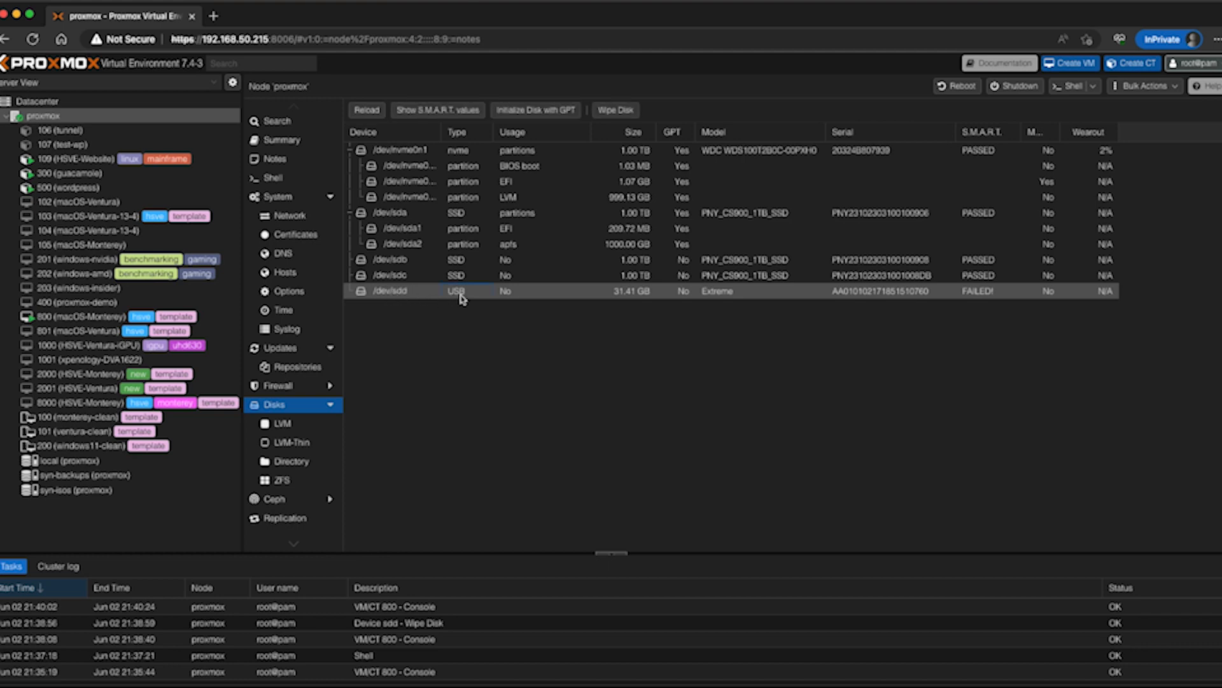
pyautogui.click(612, 110)
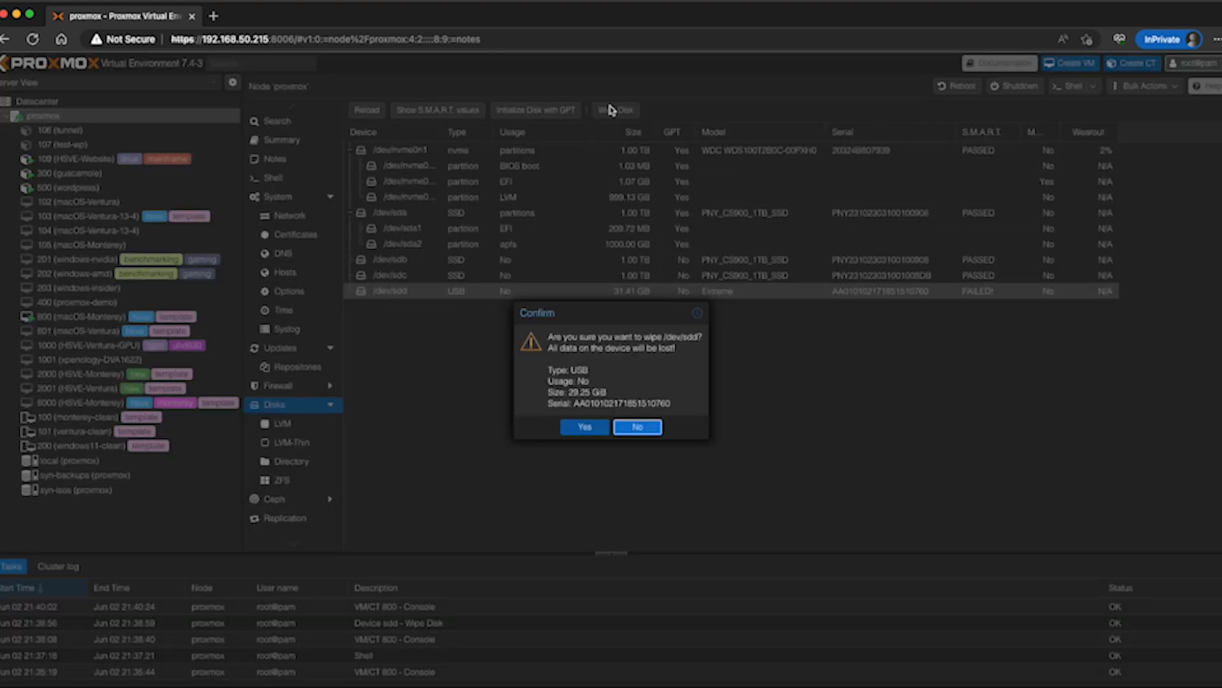
pyautogui.click(584, 428)
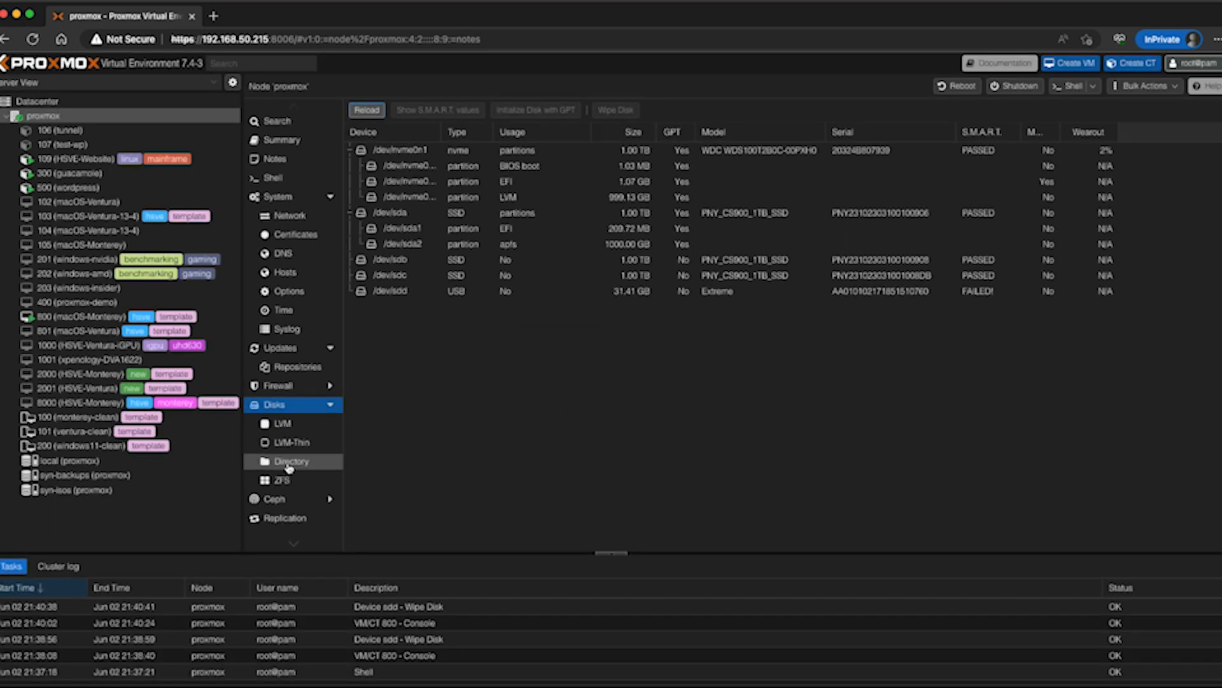
# Create an ext4 directory named USB on /dev/sdd, added as storage, and view the new storage's summary
pyautogui.click(279, 467)
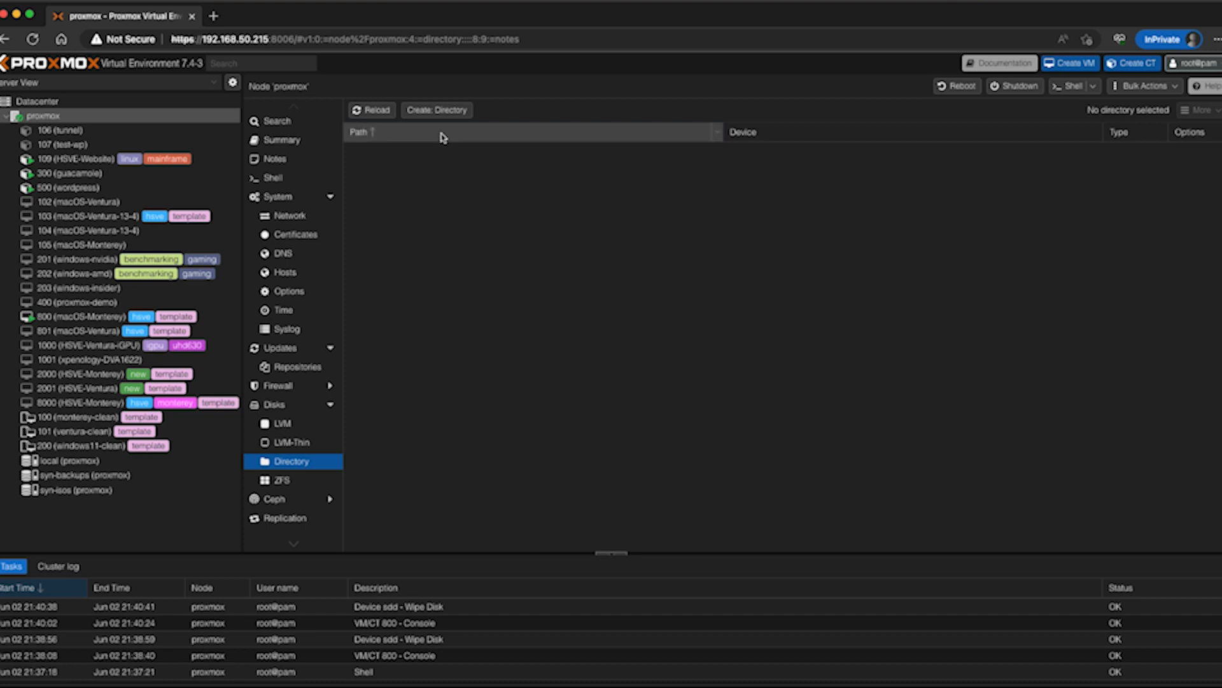
pyautogui.click(442, 113)
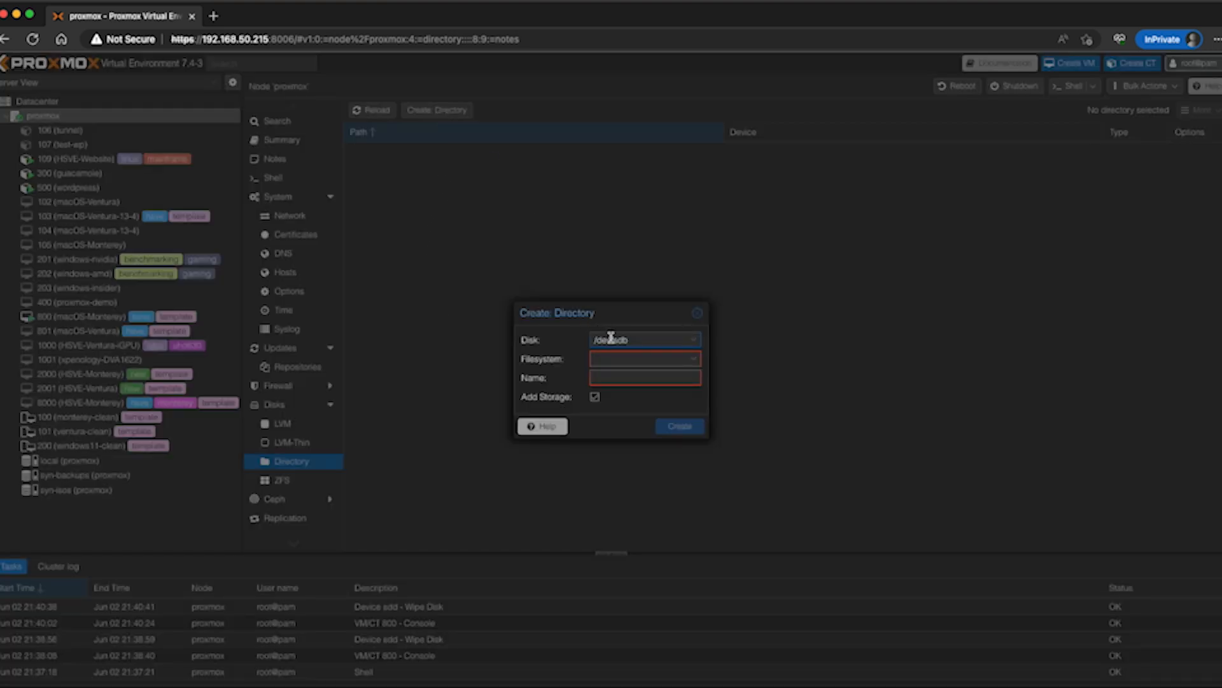
pyautogui.click(612, 337)
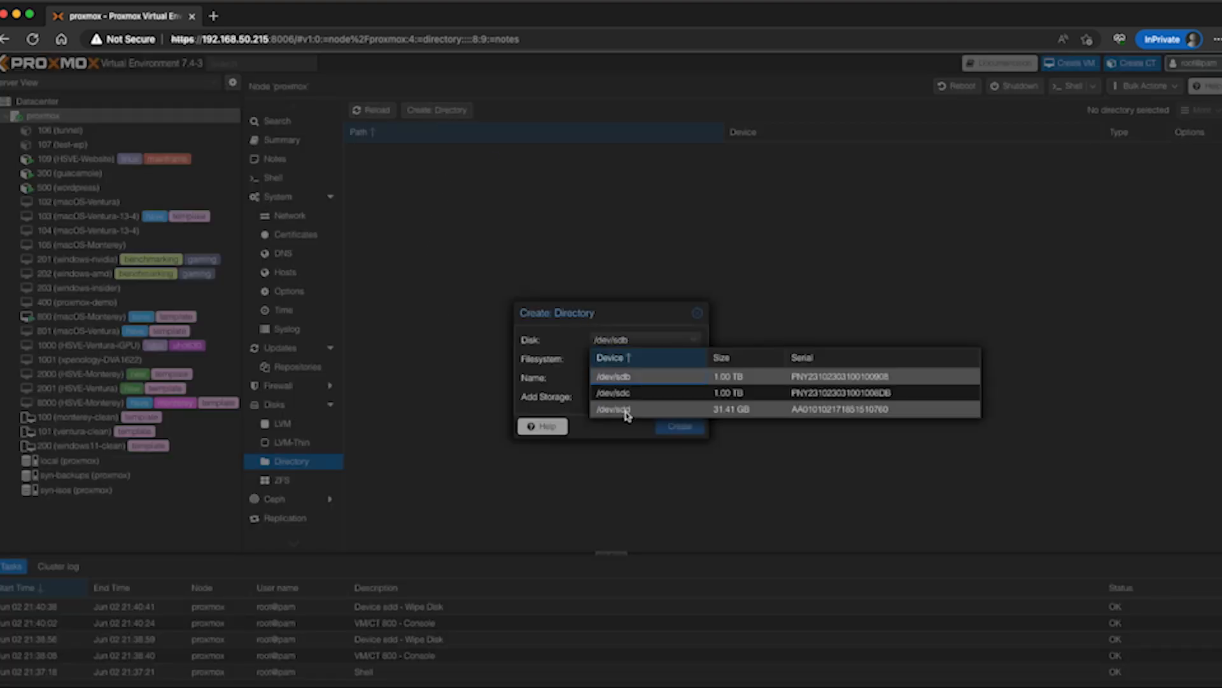
pyautogui.click(719, 411)
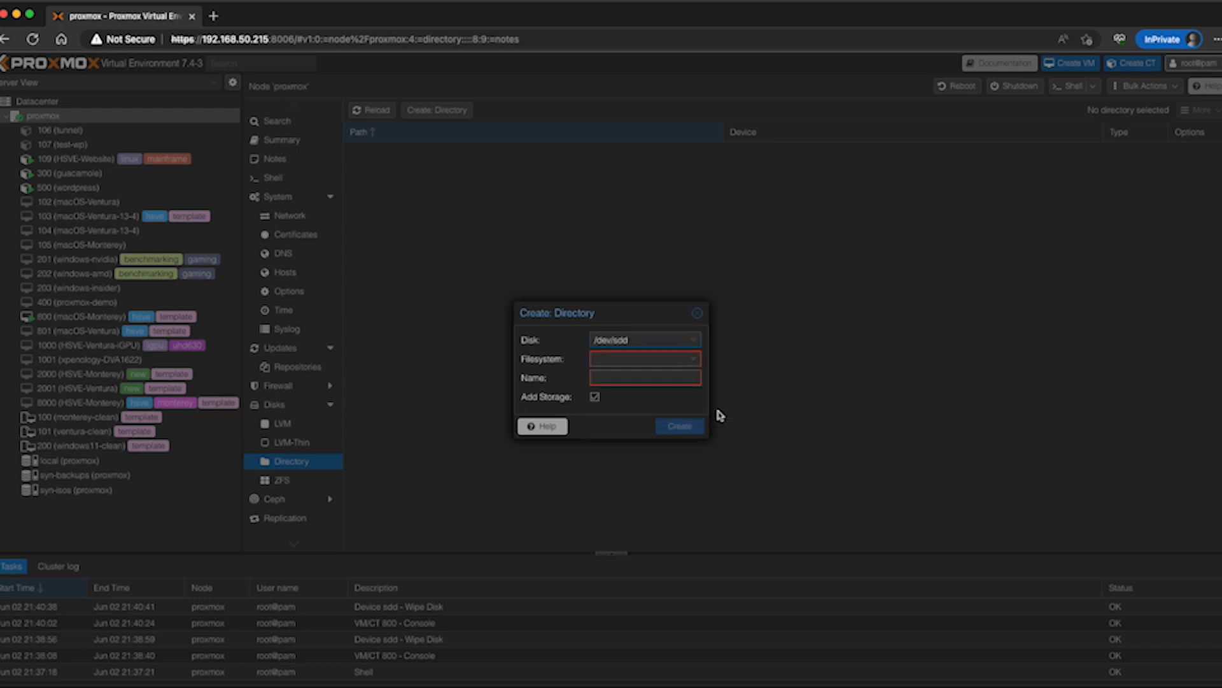
pyautogui.click(675, 364)
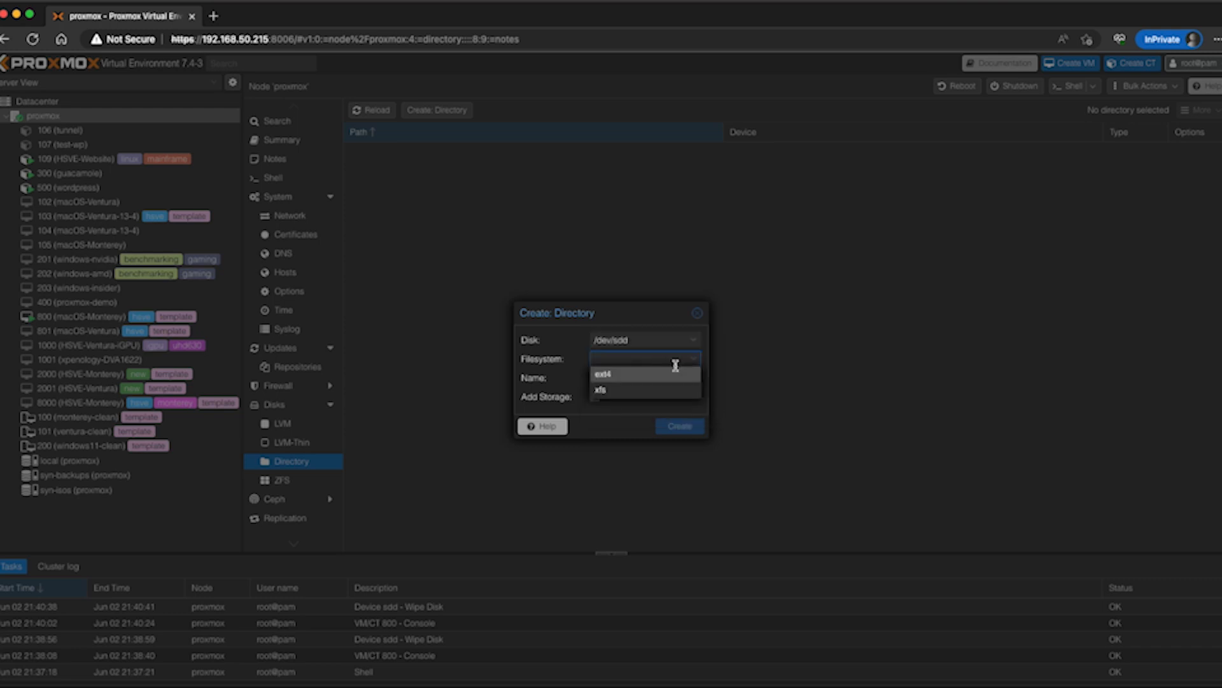
pyautogui.click(601, 376)
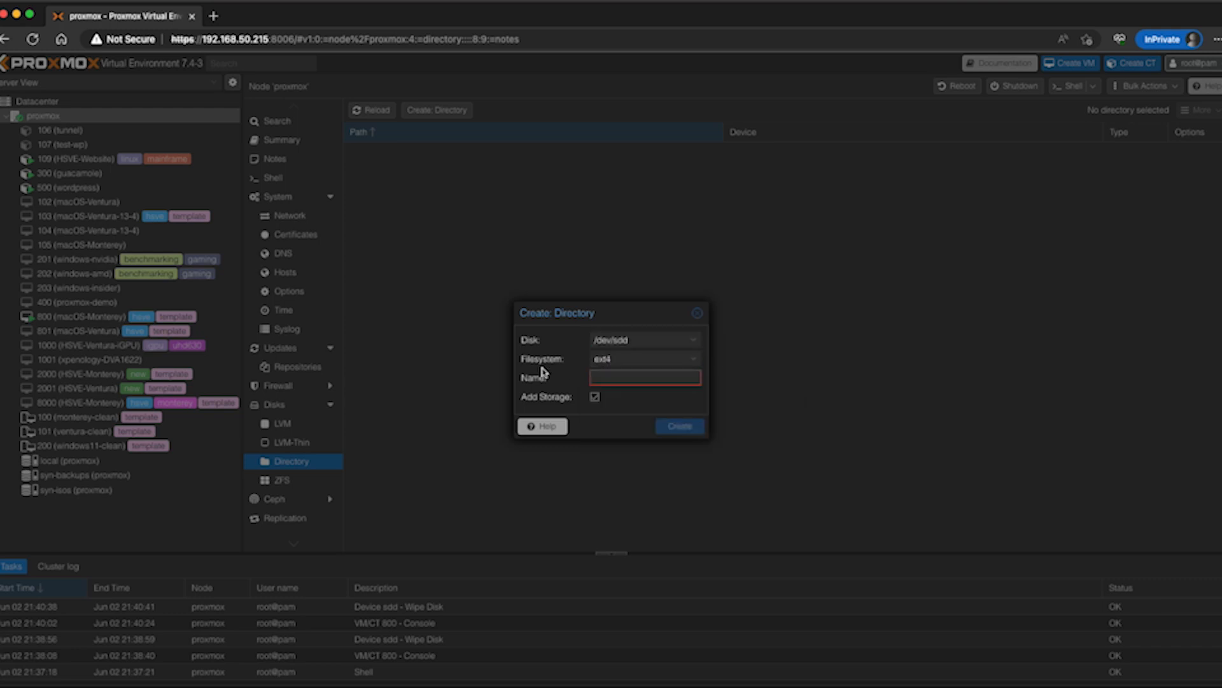
pyautogui.click(597, 378)
pyautogui.write('USB')
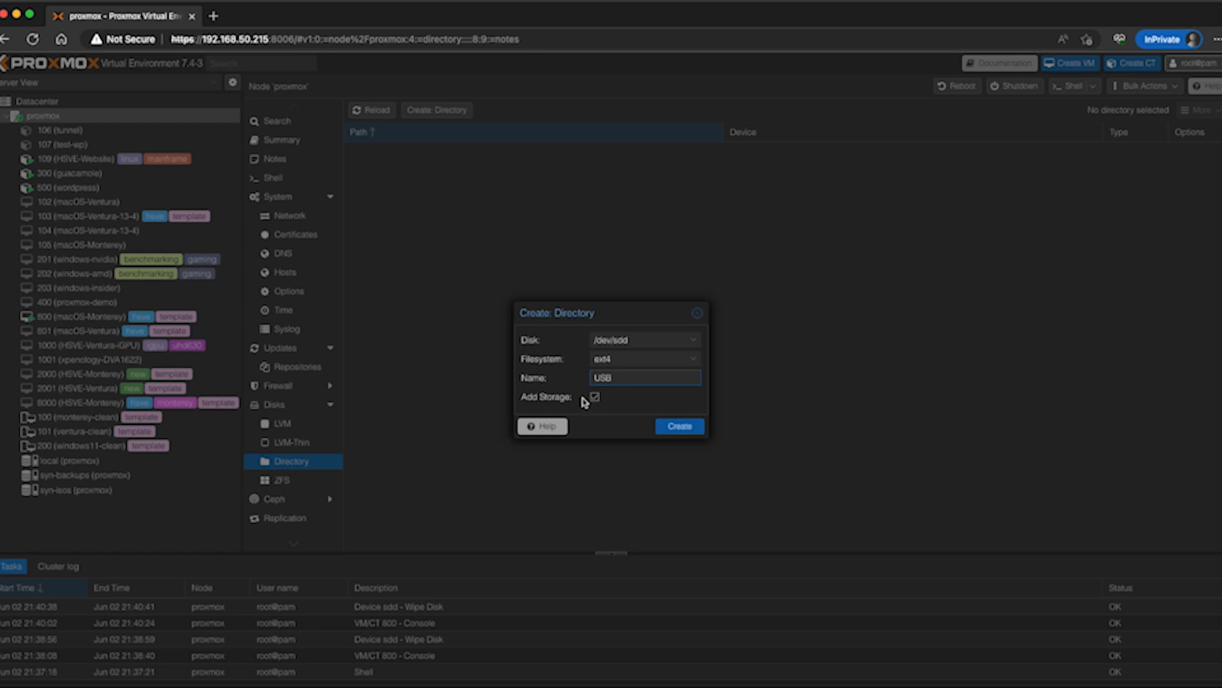
pyautogui.click(674, 428)
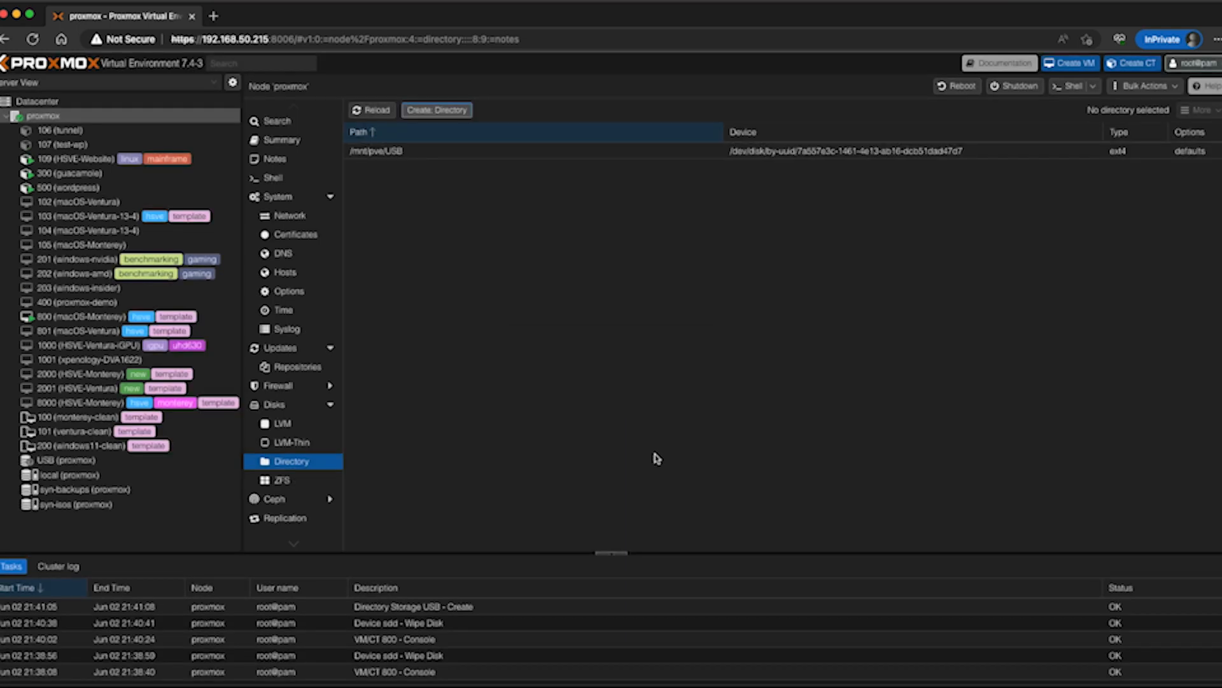
pyautogui.click(46, 464)
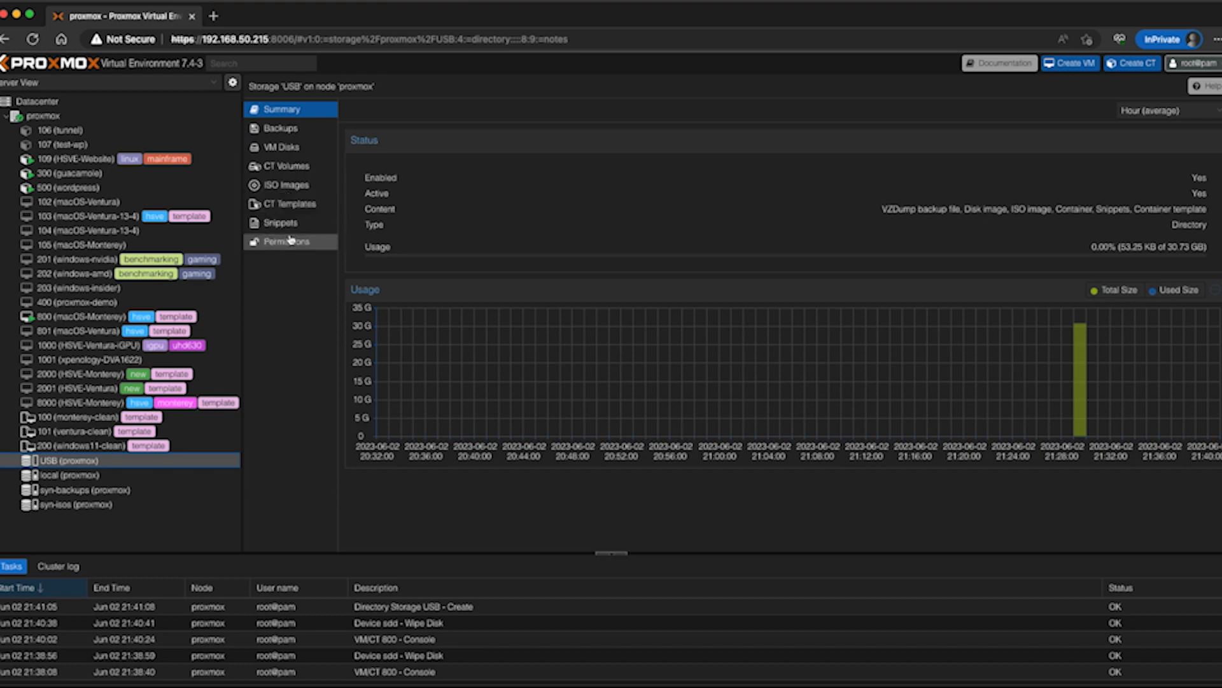
# Edit the USB storage at datacenter level so its only allowed content is VZDump backup file
pyautogui.click(89, 103)
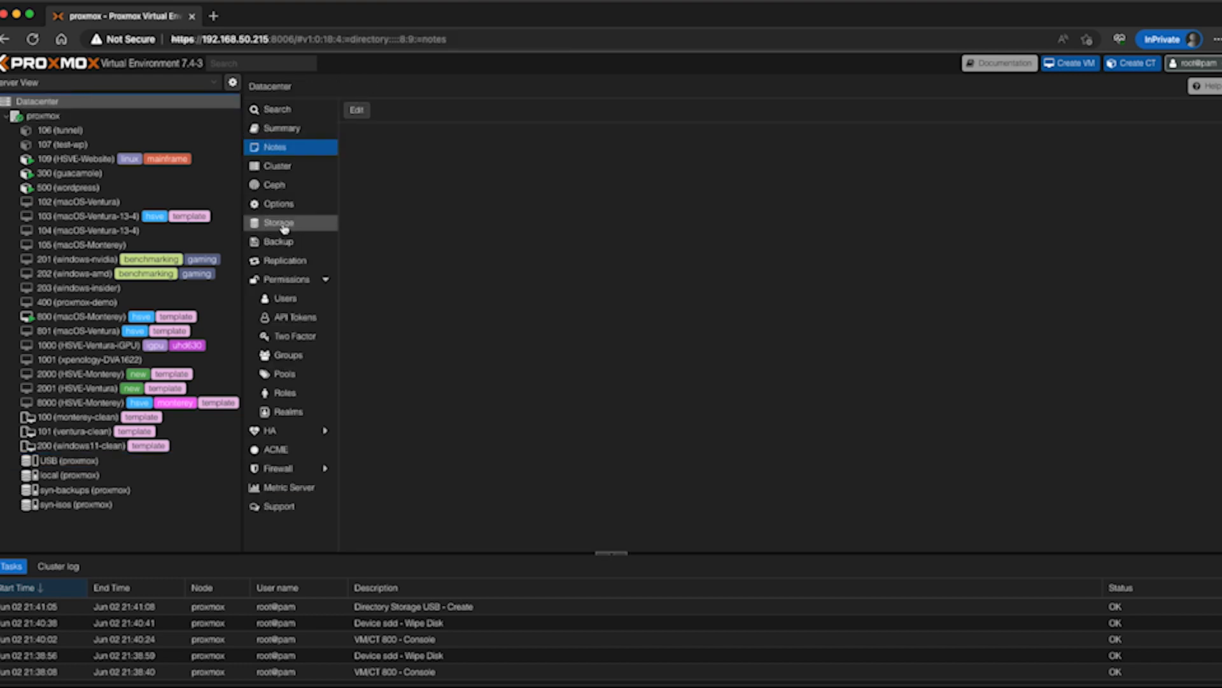
pyautogui.click(284, 228)
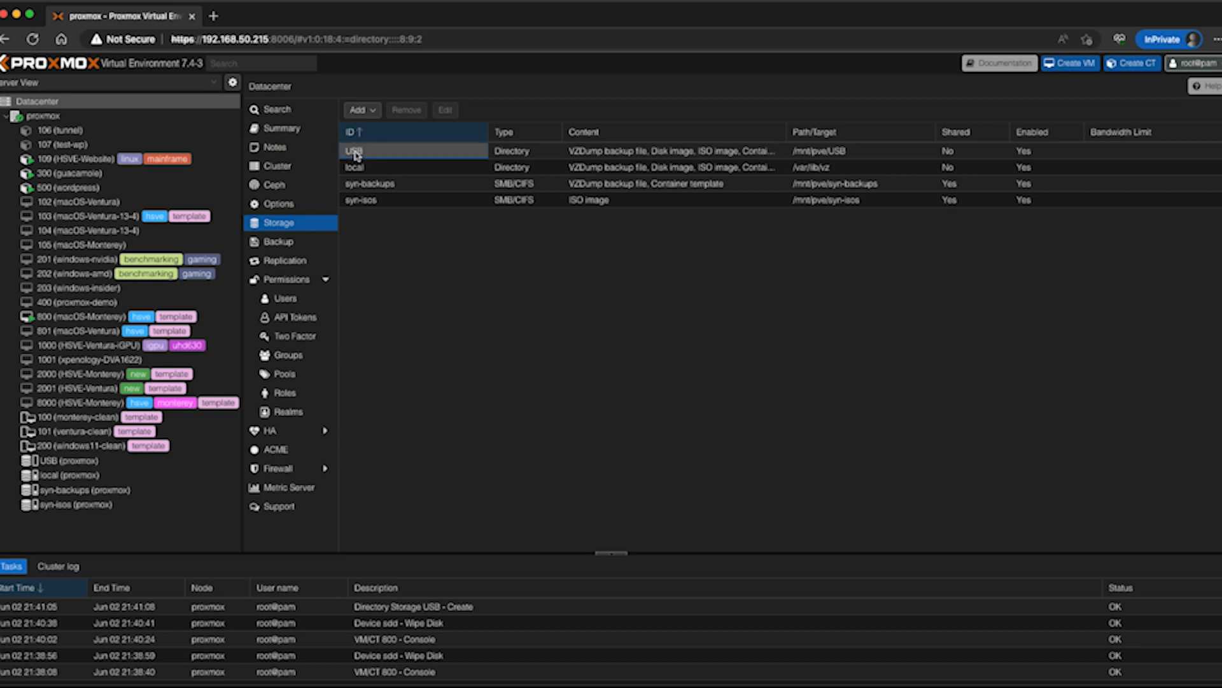
pyautogui.click(386, 156)
pyautogui.doubleClick(358, 154)
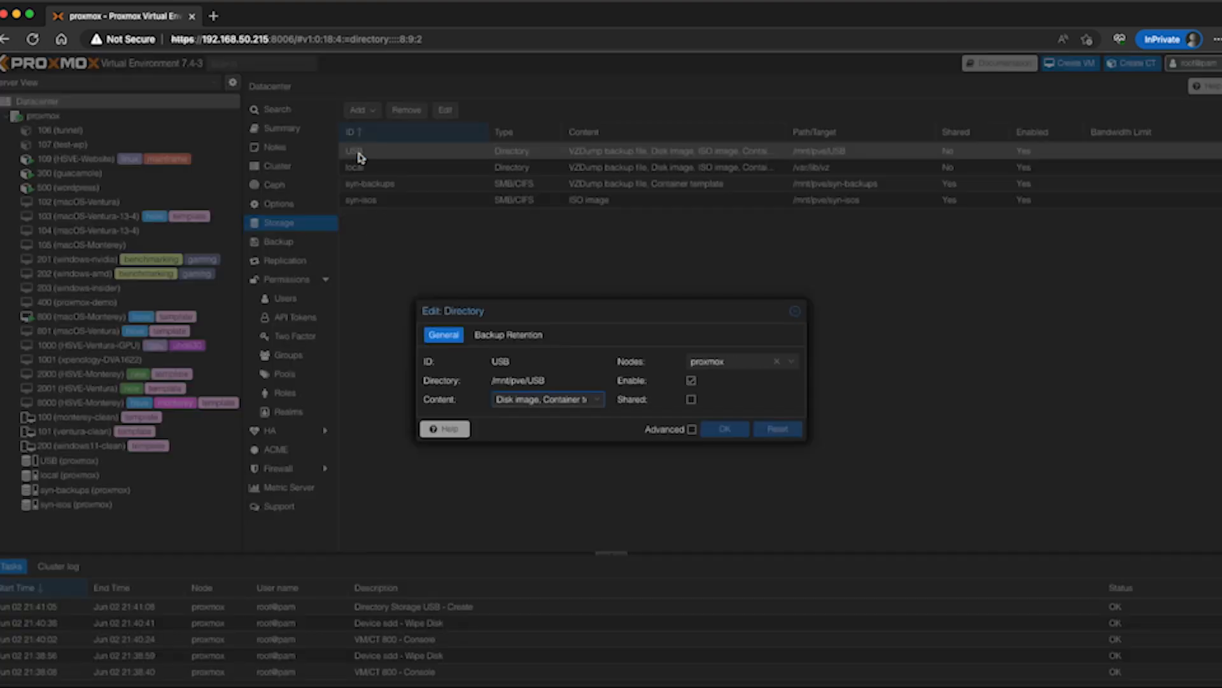
pyautogui.click(546, 399)
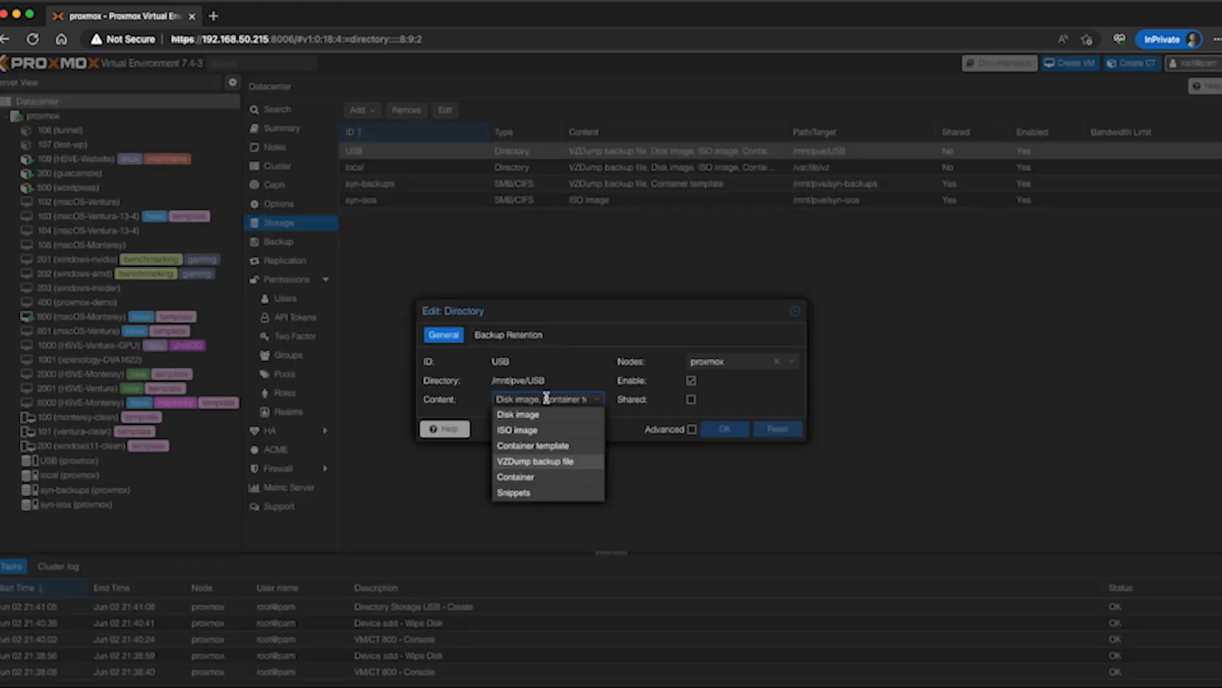
pyautogui.click(541, 415)
pyautogui.click(537, 436)
pyautogui.click(535, 448)
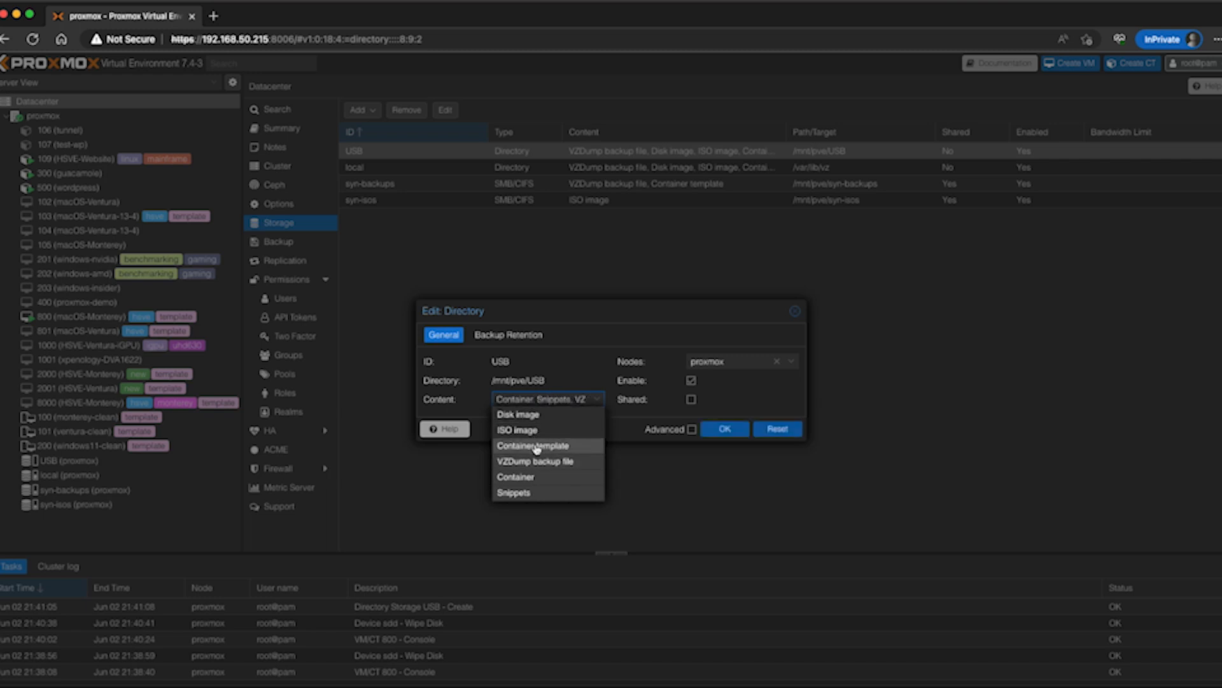
pyautogui.click(533, 482)
pyautogui.click(530, 495)
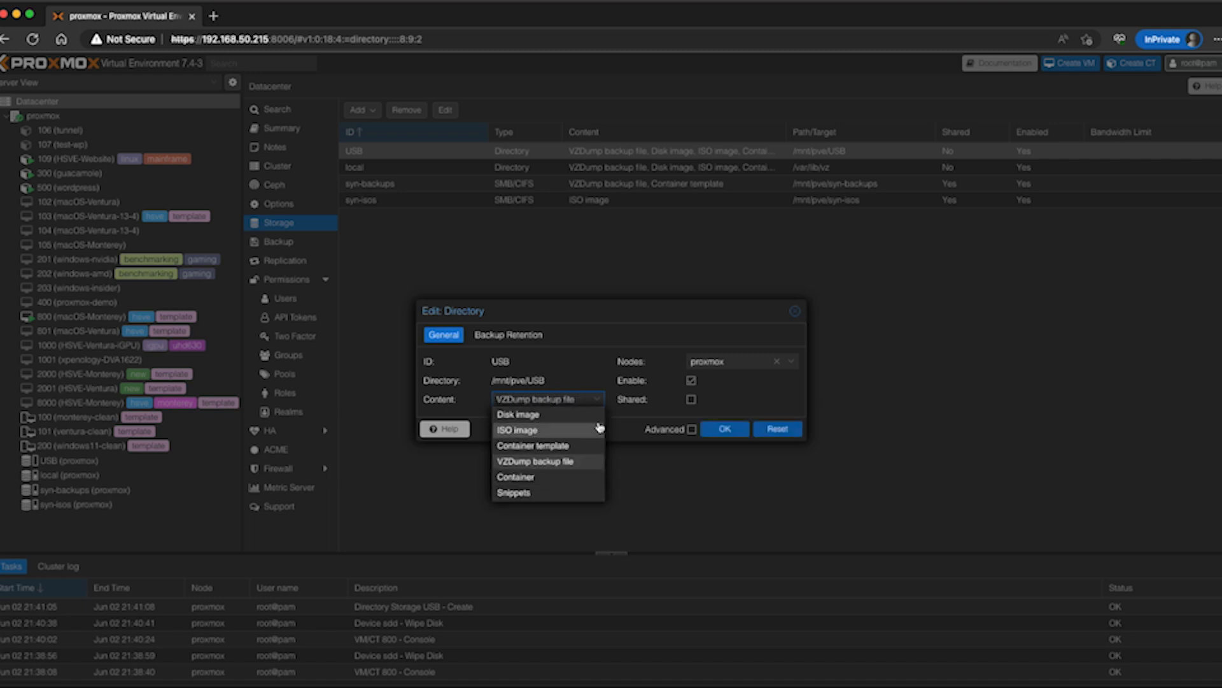
pyautogui.click(595, 356)
pyautogui.click(582, 399)
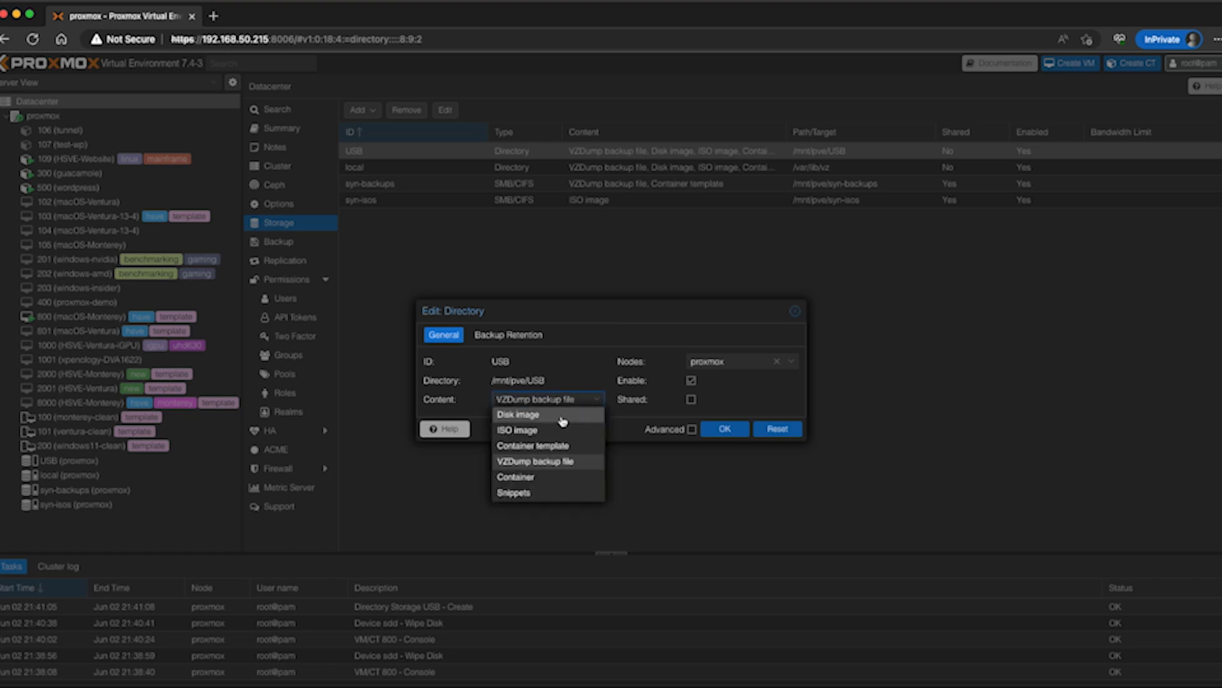
pyautogui.click(634, 438)
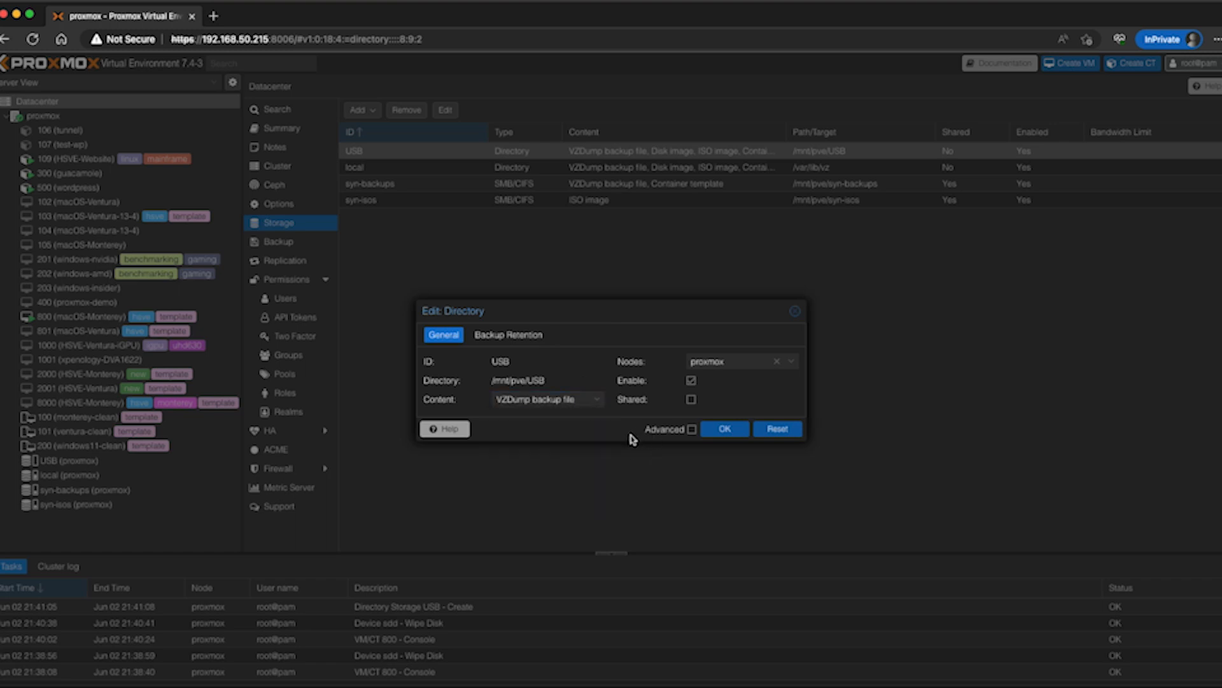
pyautogui.click(723, 428)
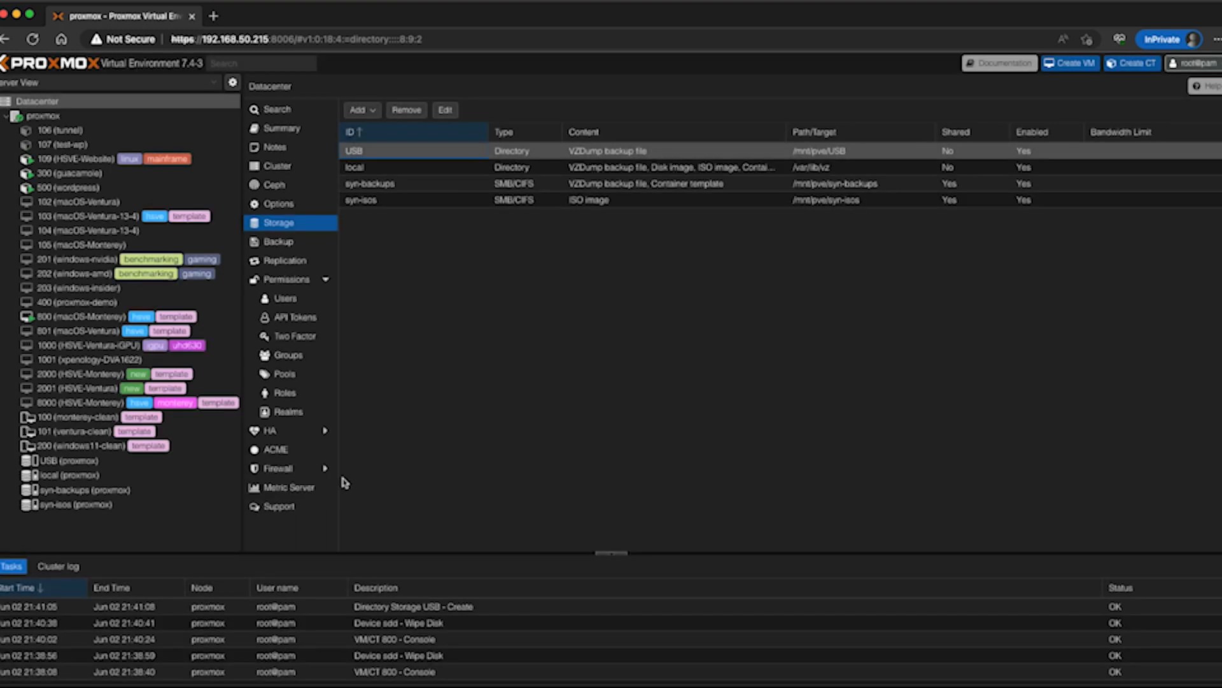
# Create a folder named Backup Test on the desktop of virtual machine 800 (macOS-Monterey)
pyautogui.click(86, 317)
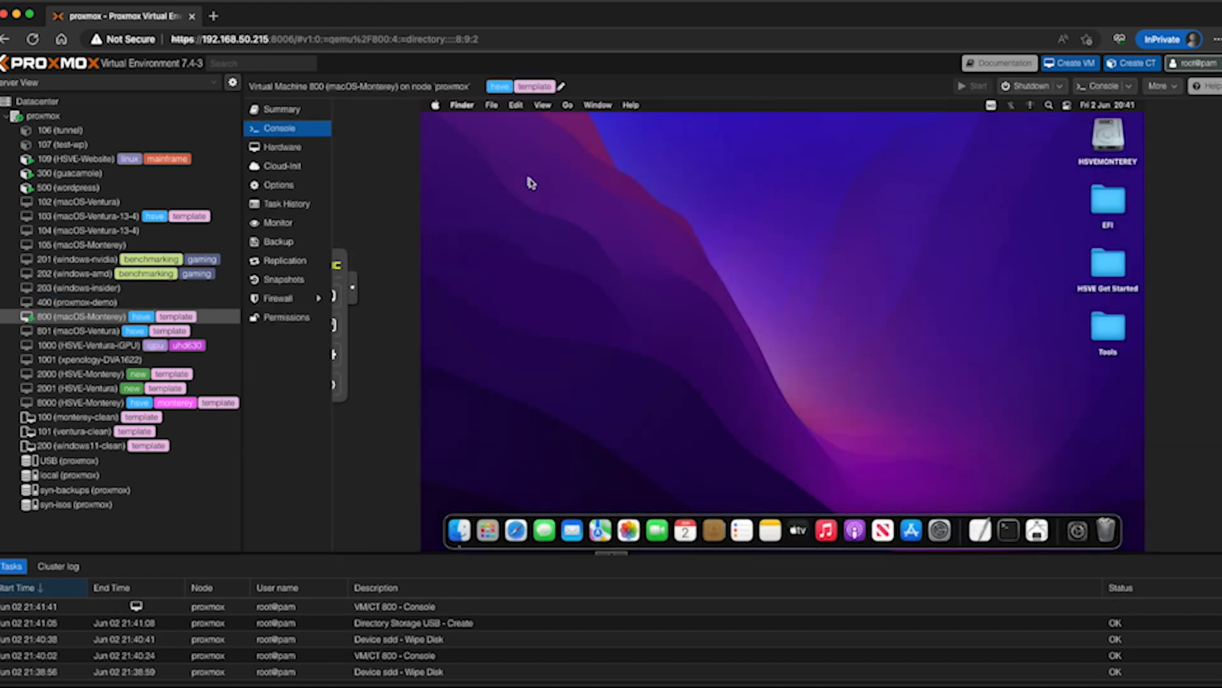
pyautogui.rightClick(530, 180)
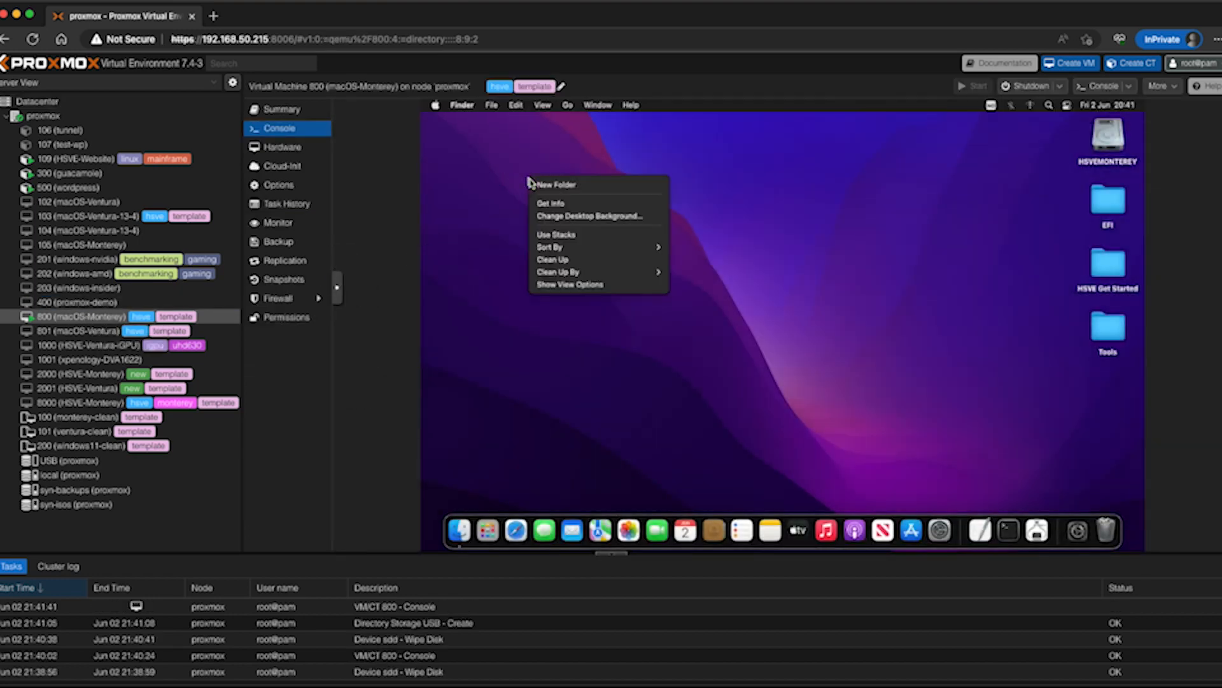
pyautogui.click(584, 186)
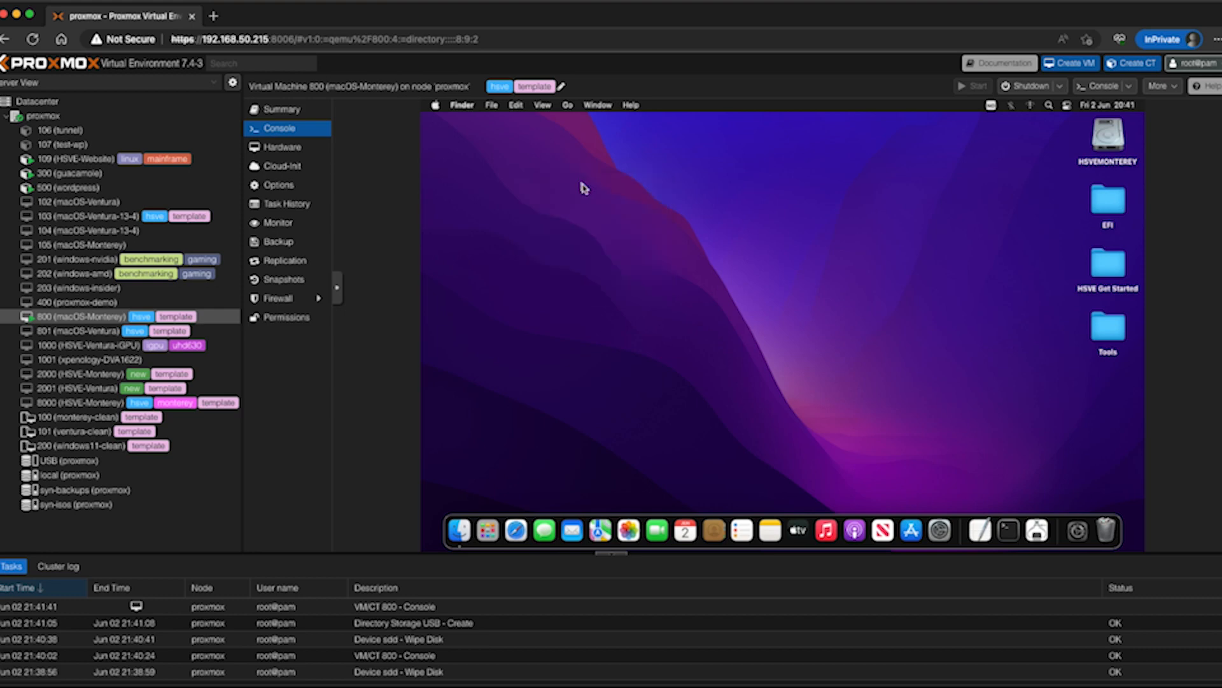
pyautogui.write('Backup Test')
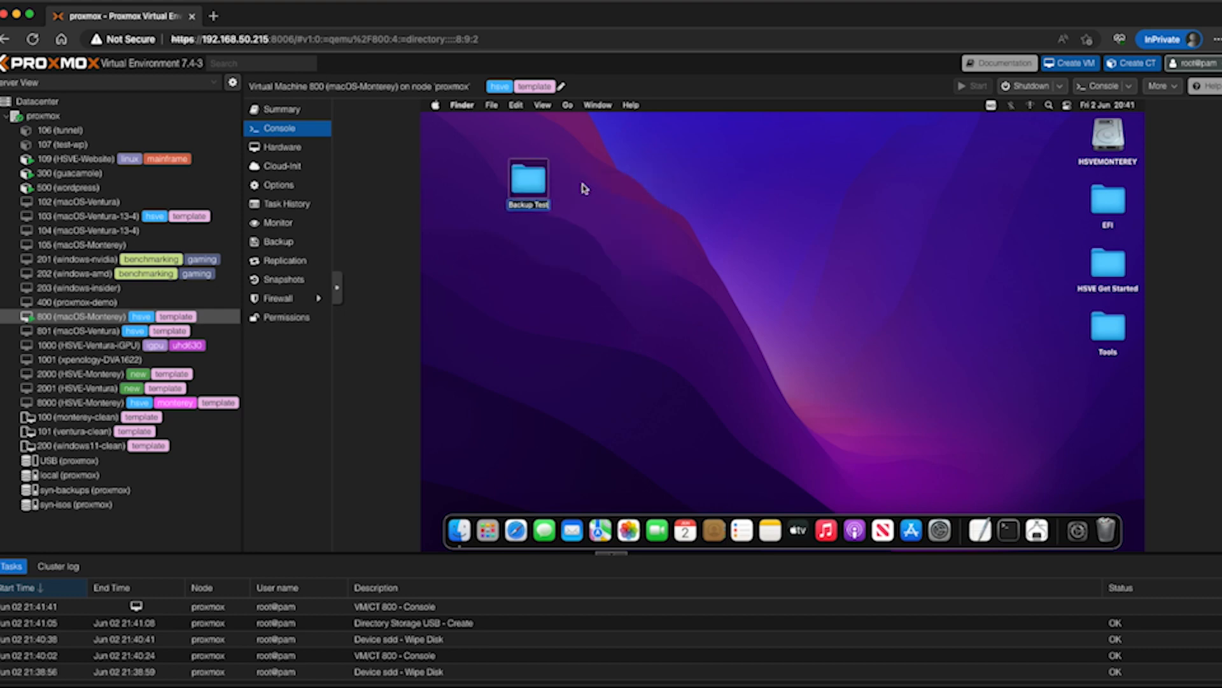
pyautogui.click(584, 188)
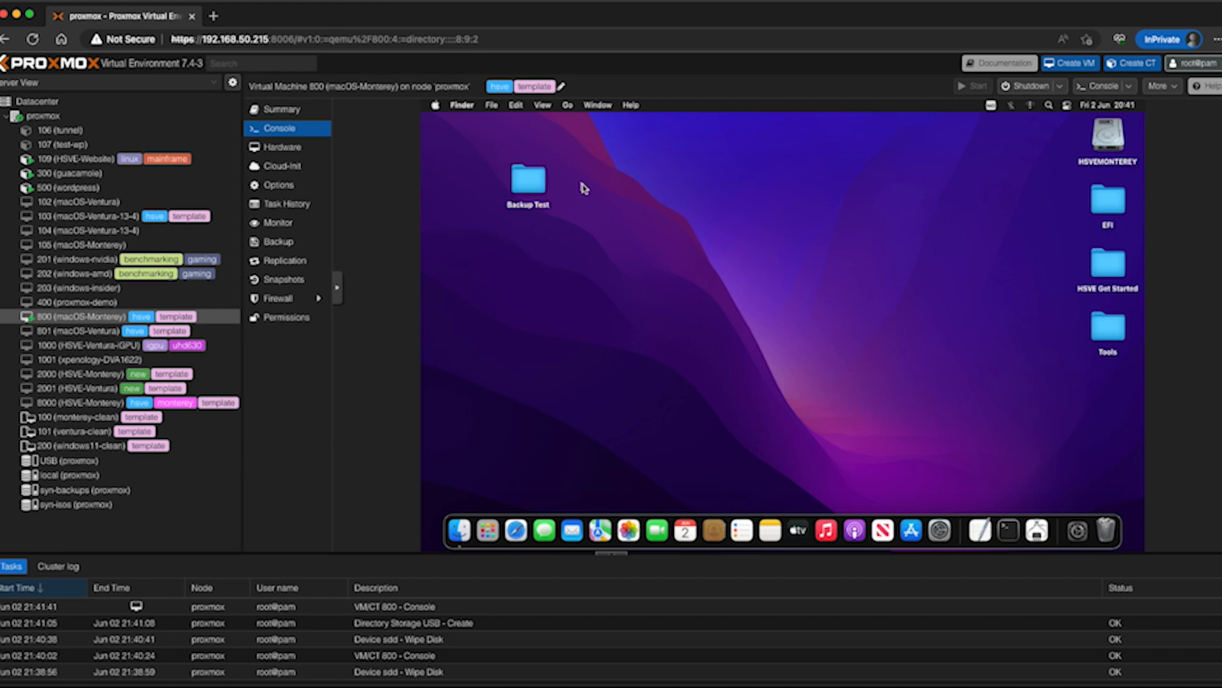
# Shut down macOS inside virtual machine 800 and check the machine's summary
pyautogui.click(436, 105)
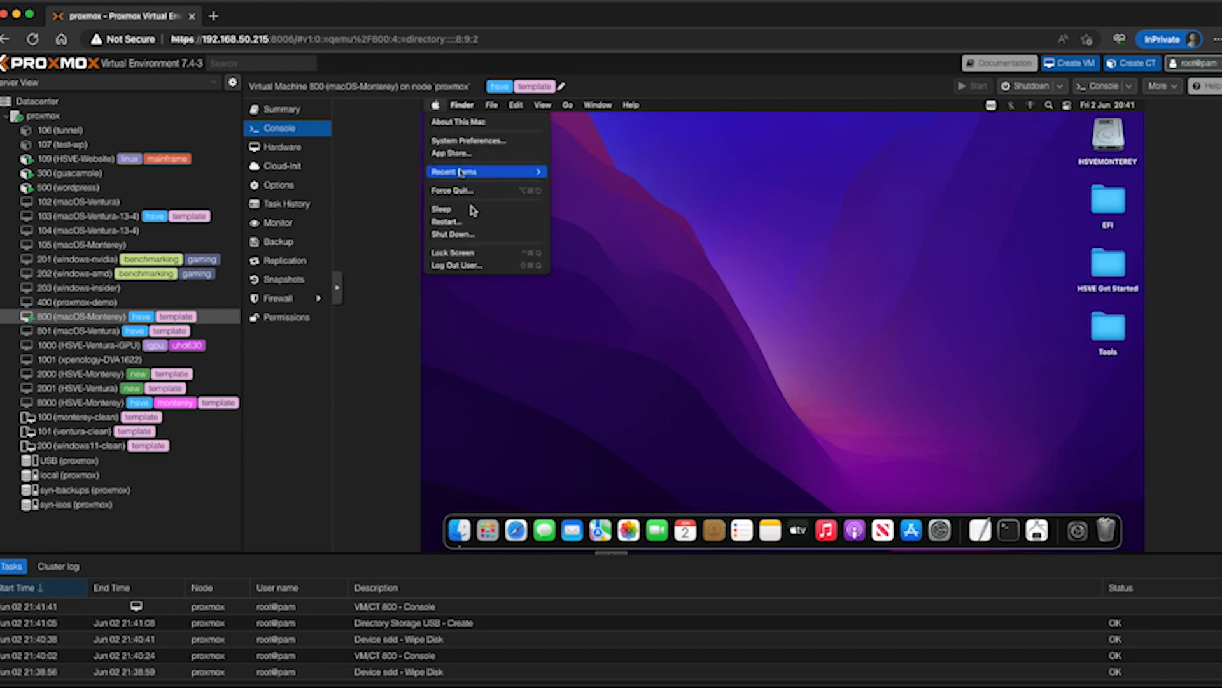
pyautogui.click(470, 236)
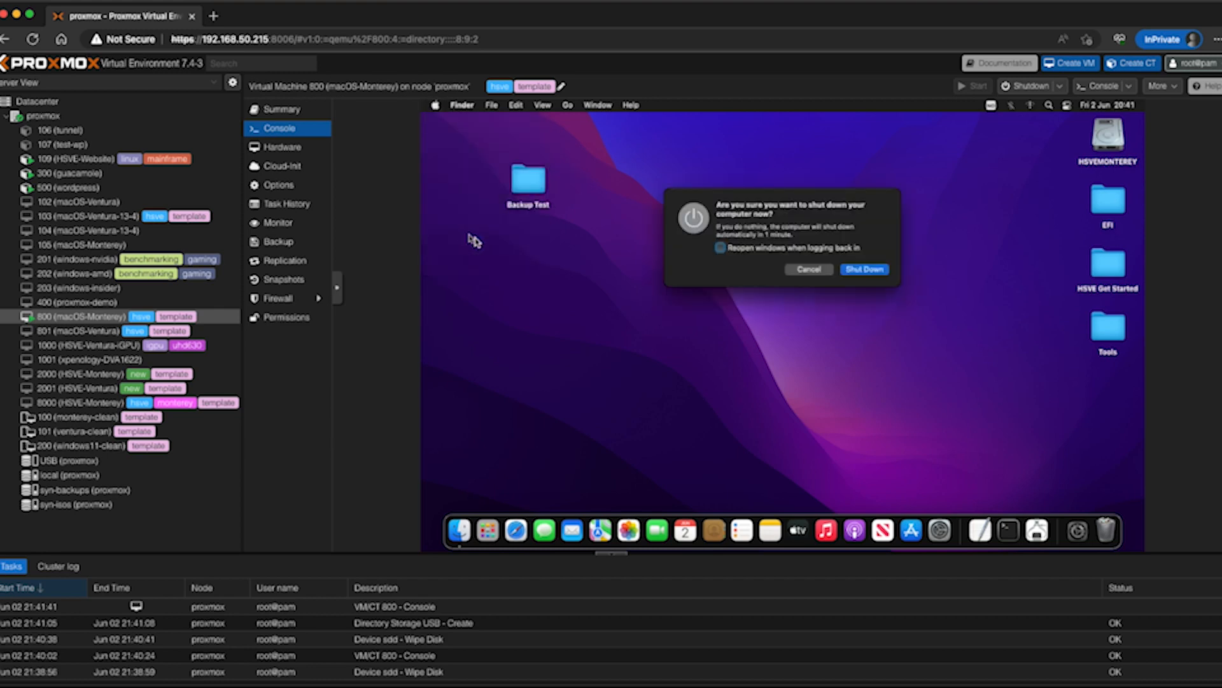
pyautogui.click(866, 270)
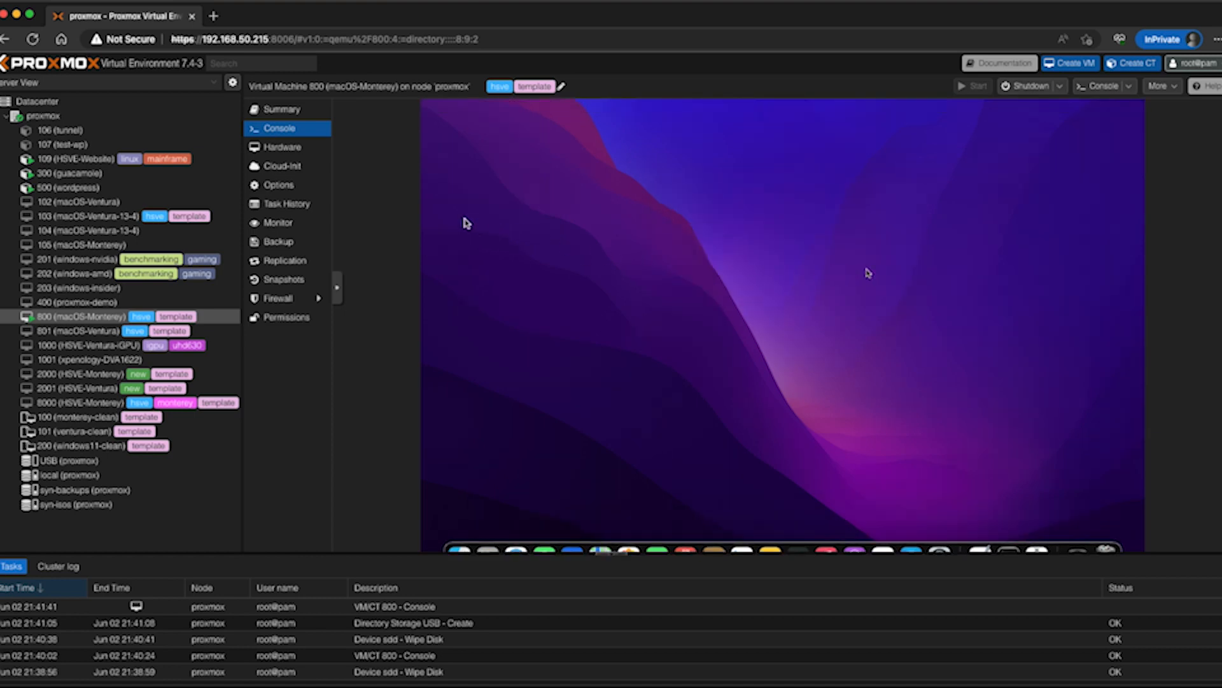
pyautogui.click(304, 112)
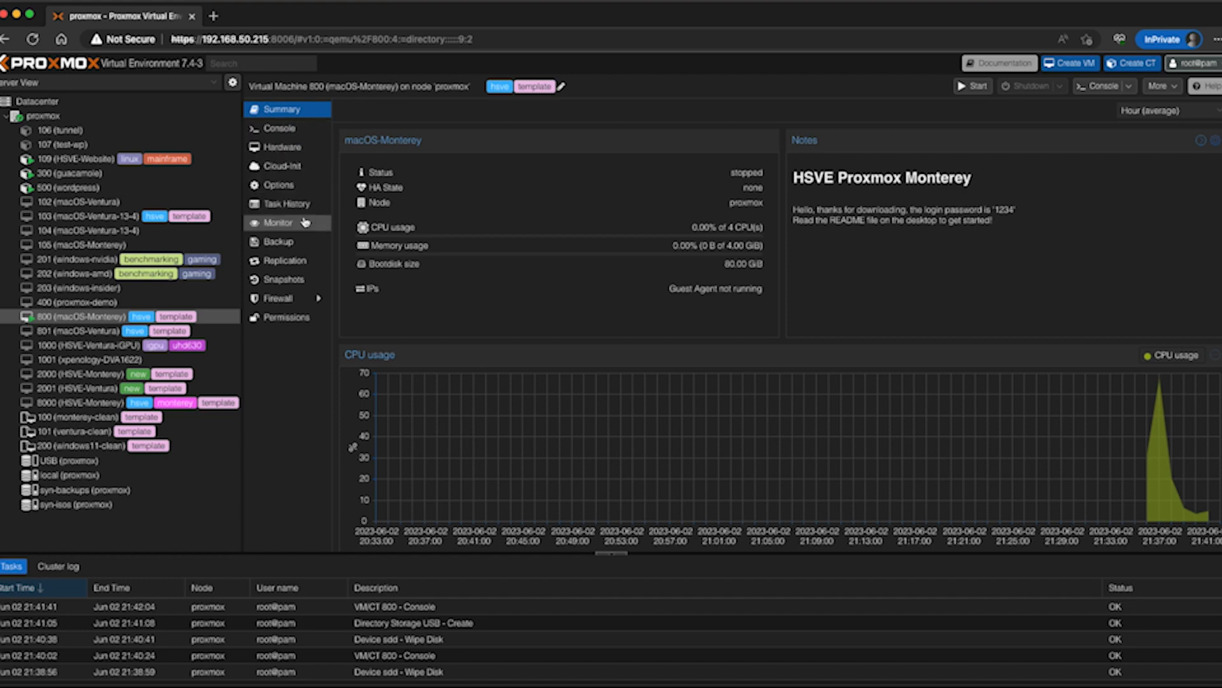
# Back up virtual machine 800 to the USB storage in Snapshot mode with ZSTD compression and close the task output once the backup finishes
pyautogui.click(296, 242)
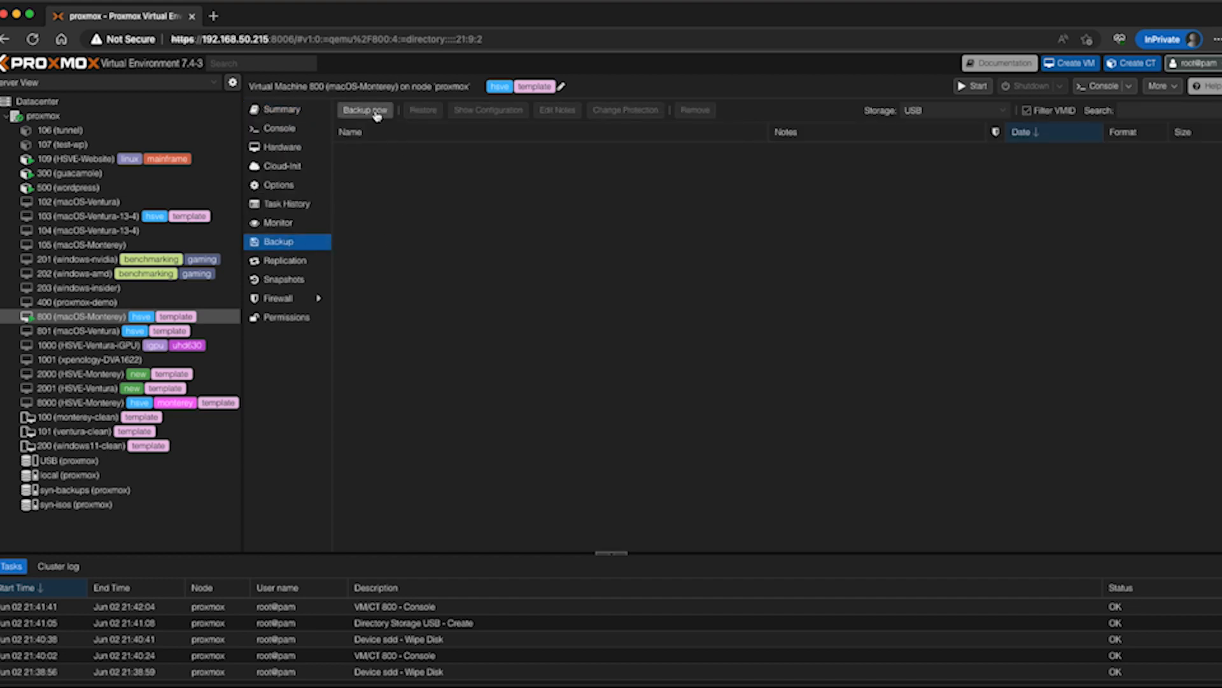
pyautogui.click(377, 114)
pyautogui.click(508, 309)
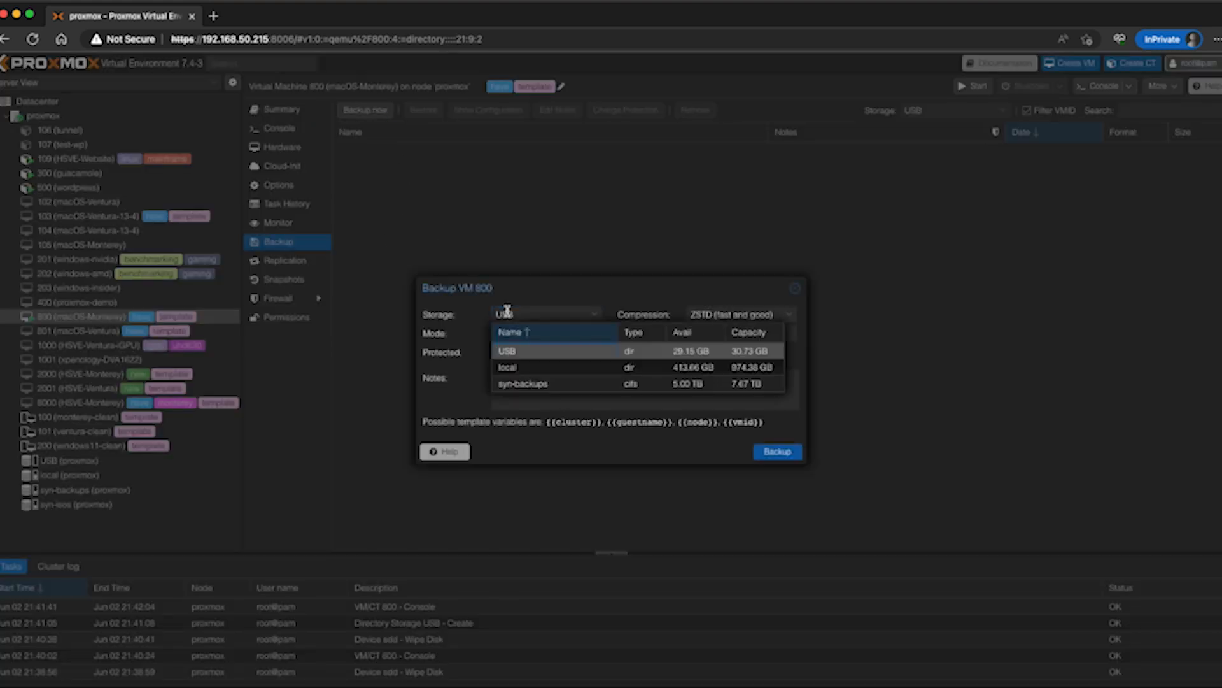
pyautogui.click(531, 352)
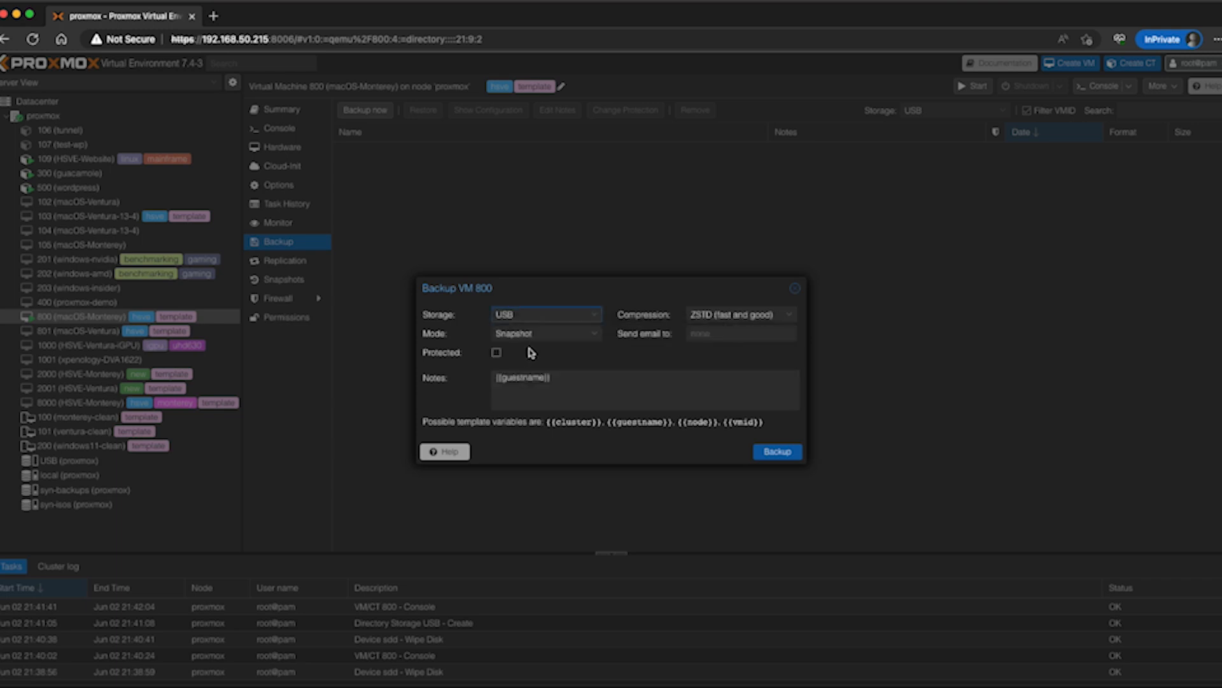
pyautogui.click(705, 318)
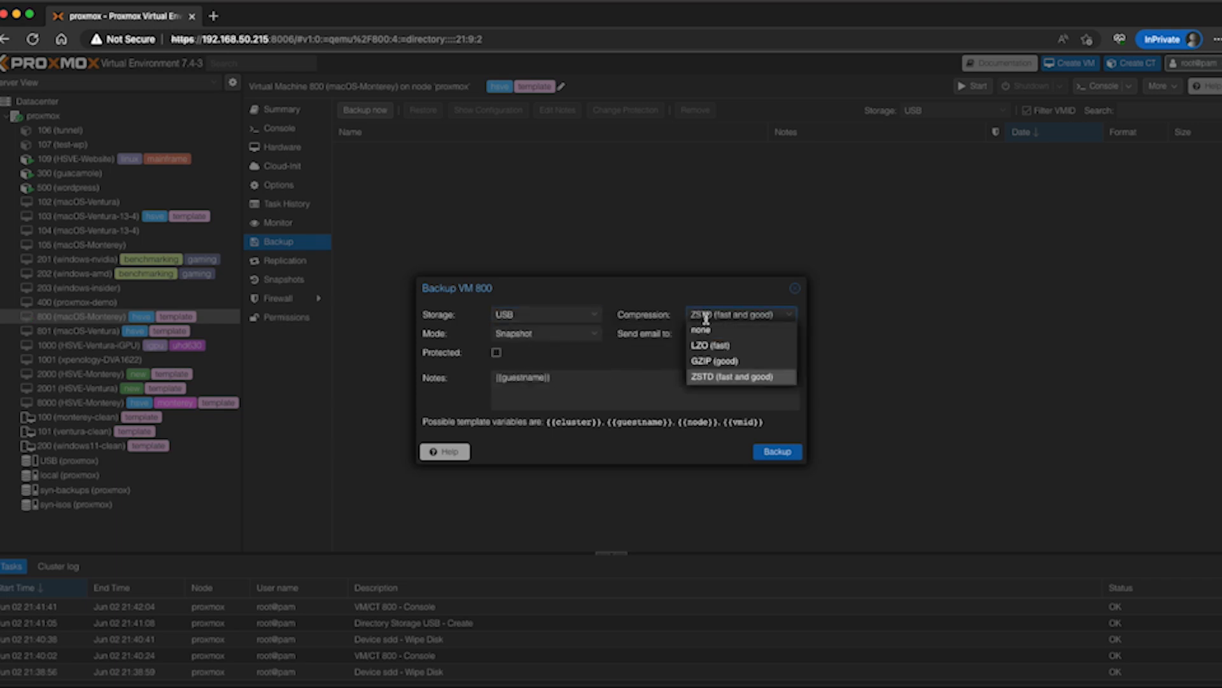
pyautogui.click(767, 377)
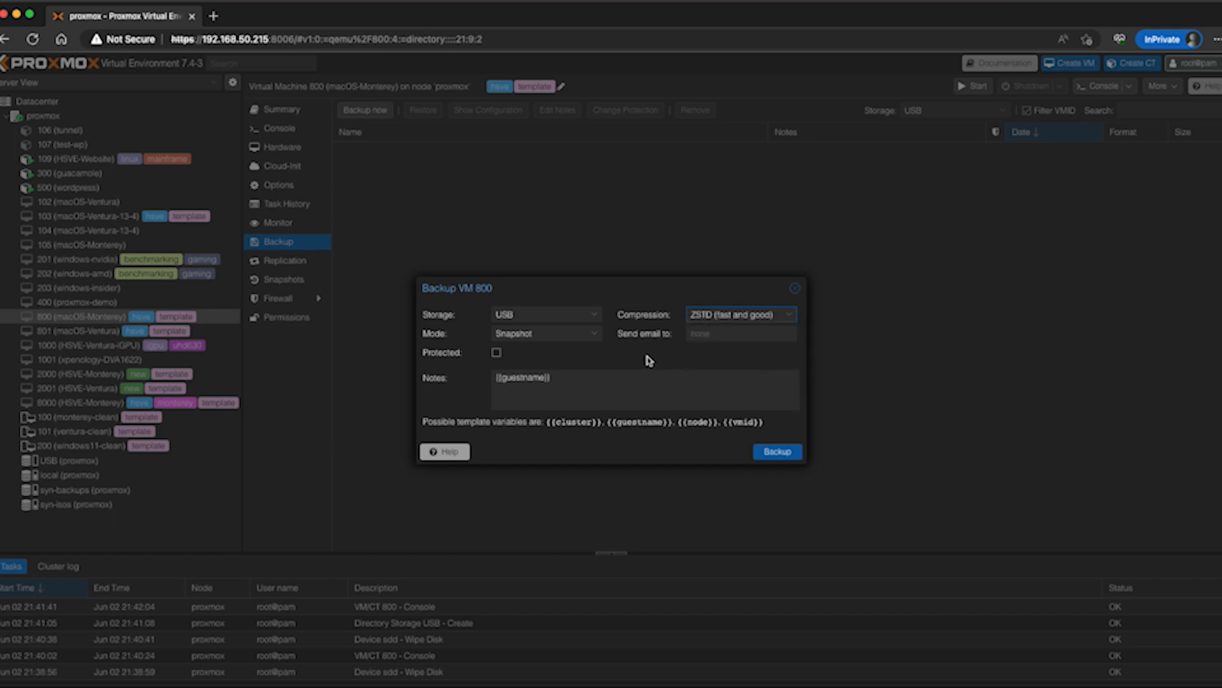
pyautogui.click(776, 453)
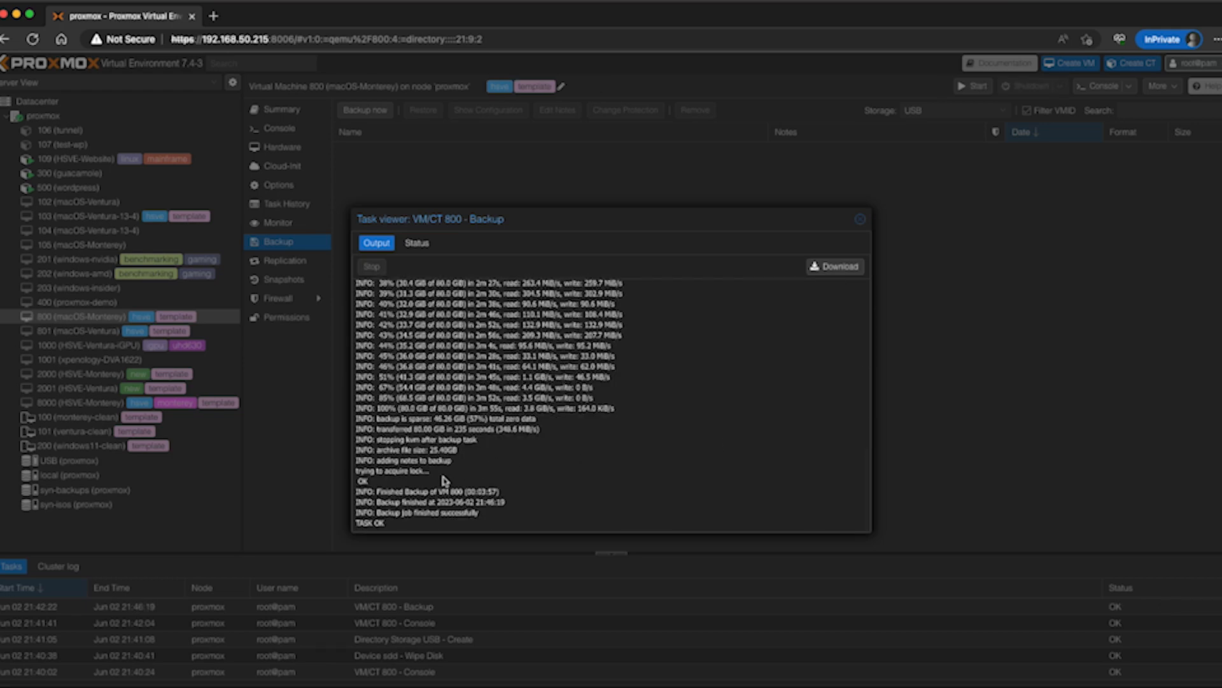
pyautogui.moveTo(387, 523)
pyautogui.mouseDown()
pyautogui.moveTo(353, 523)
pyautogui.moveTo(411, 527)
pyautogui.mouseUp()
pyautogui.click(860, 219)
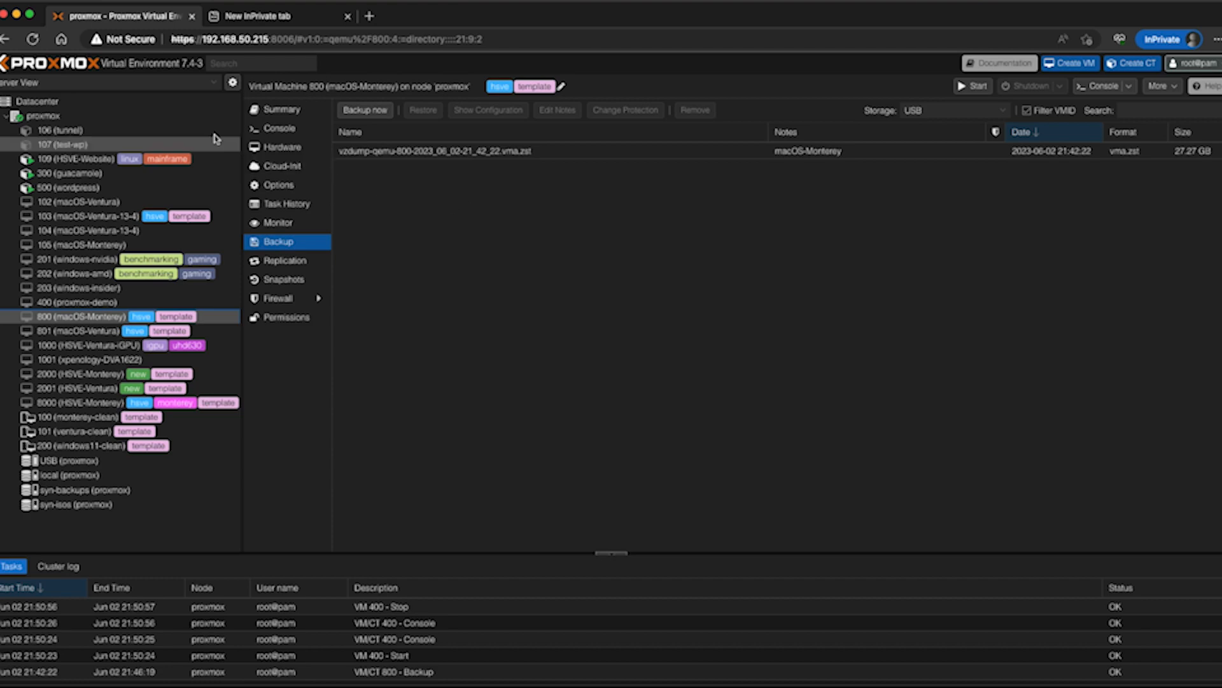
# Remove the USB storage entry at datacenter level
pyautogui.click(45, 102)
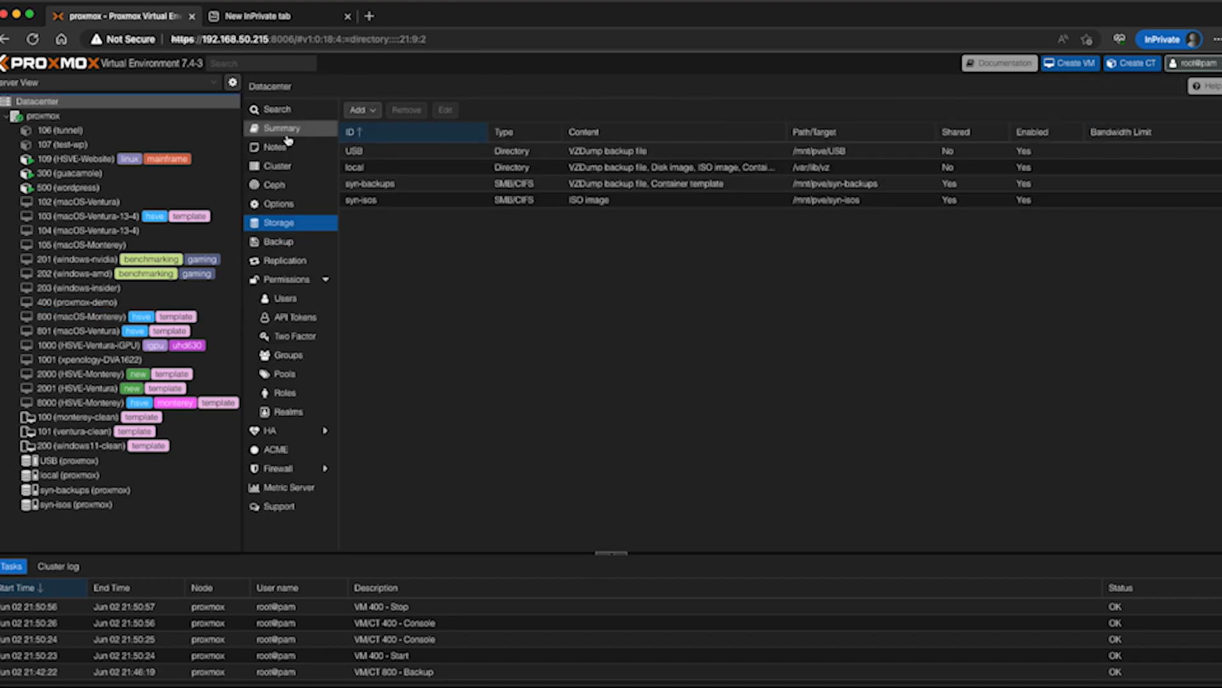
pyautogui.click(495, 155)
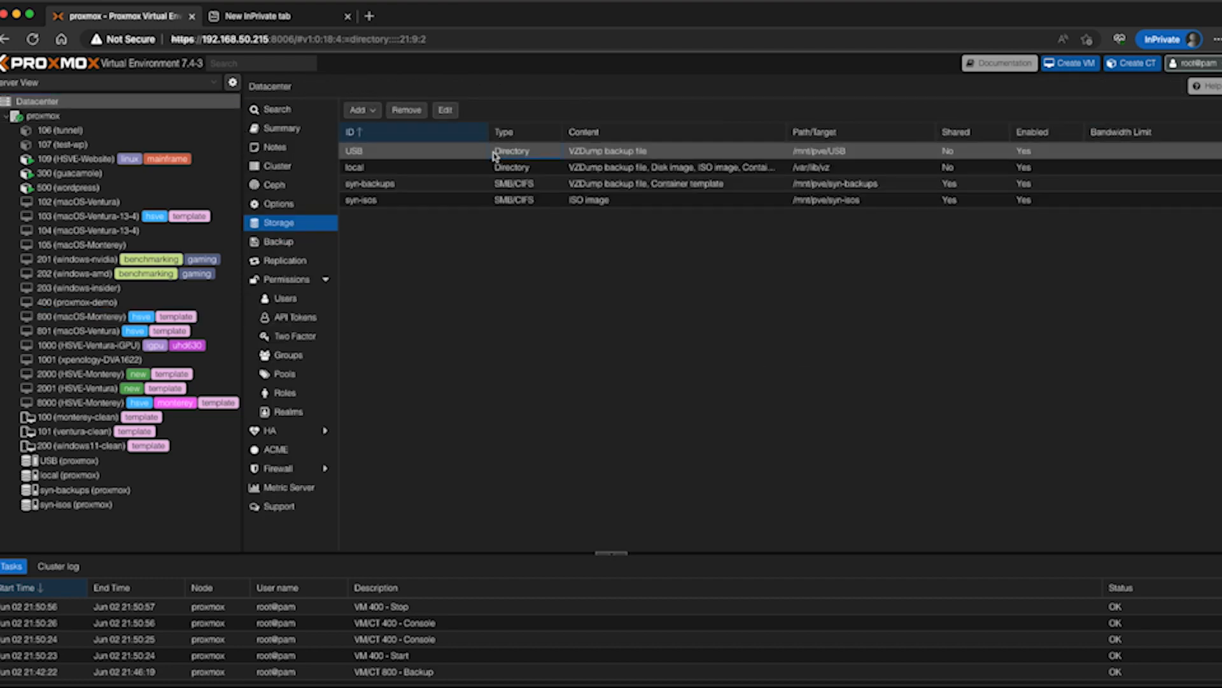
pyautogui.click(406, 110)
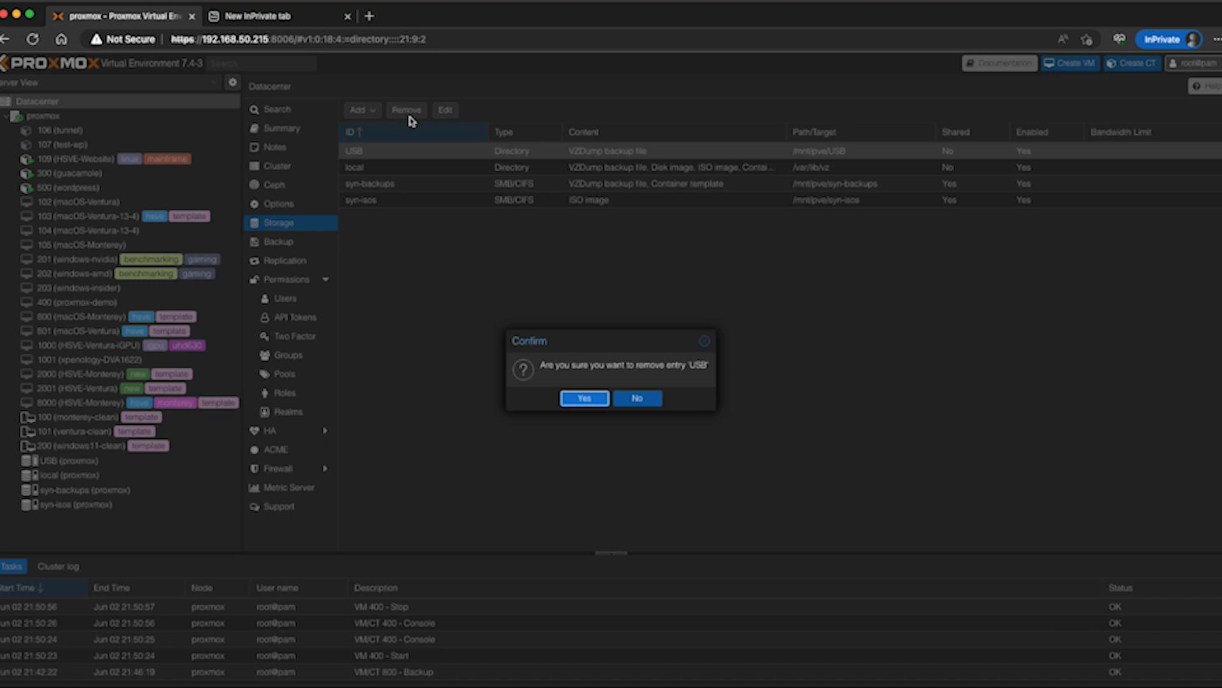
pyautogui.click(575, 399)
# Destroy the USB directory on node proxmox with disk and storage configuration cleanup disabled, confirming with the ID USB
pyautogui.click(121, 117)
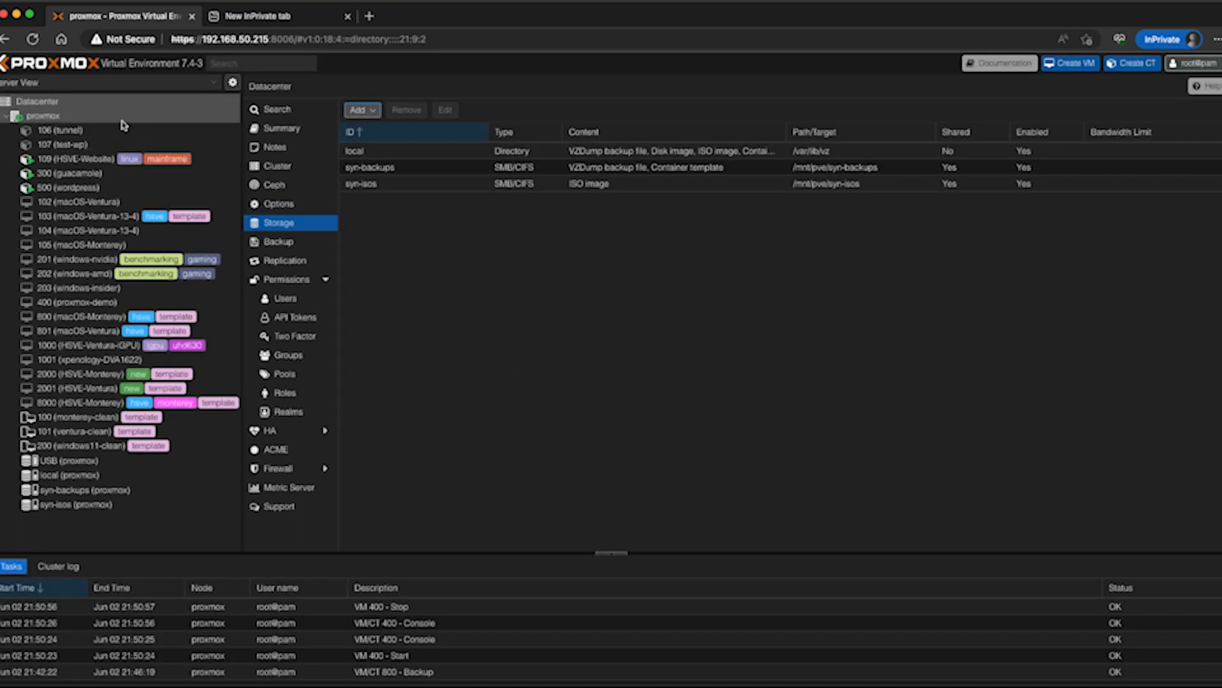
pyautogui.click(404, 153)
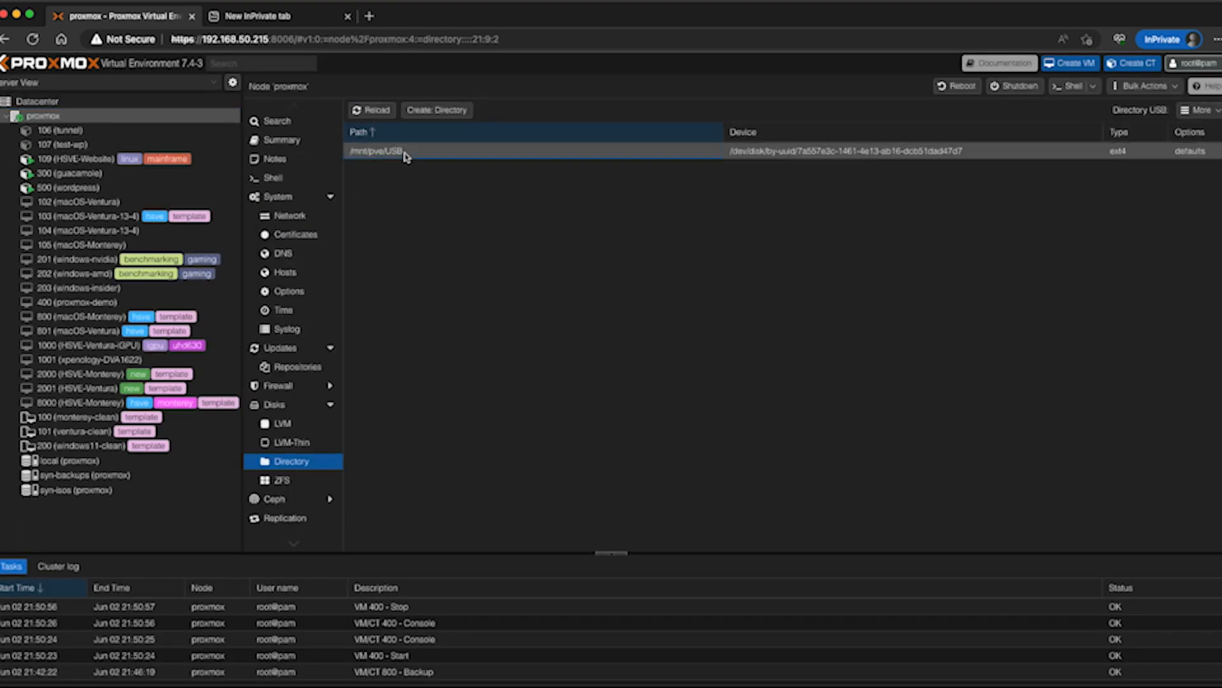
pyautogui.click(1200, 110)
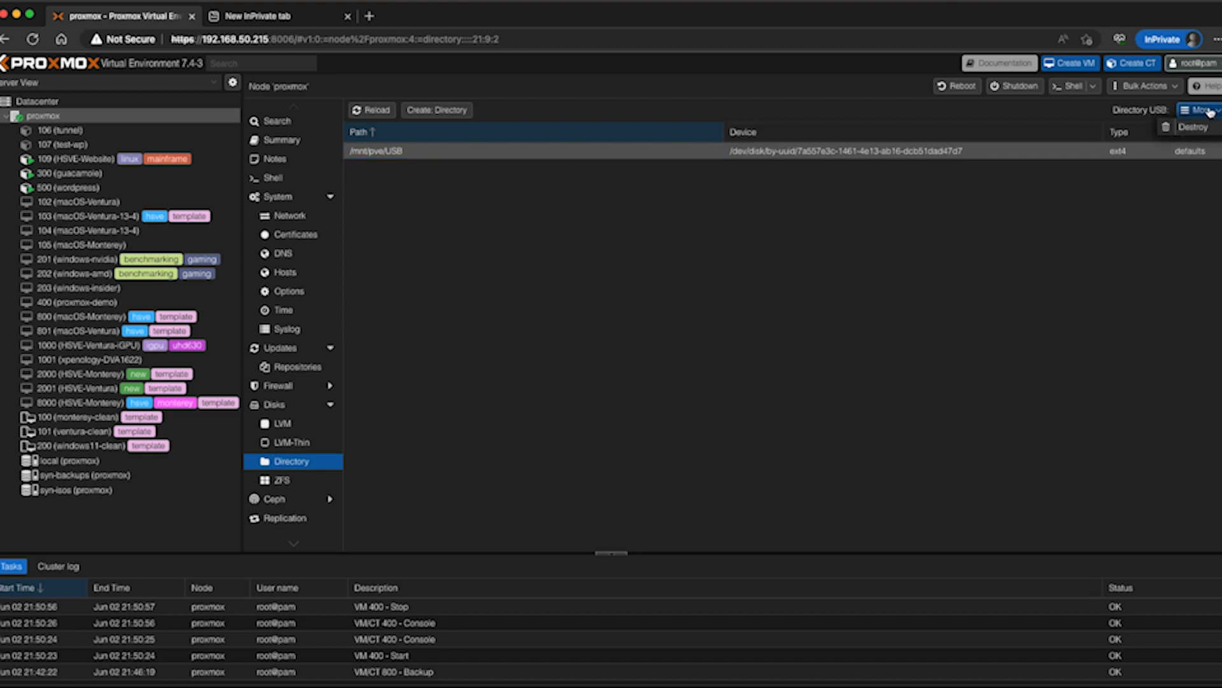
pyautogui.click(1193, 127)
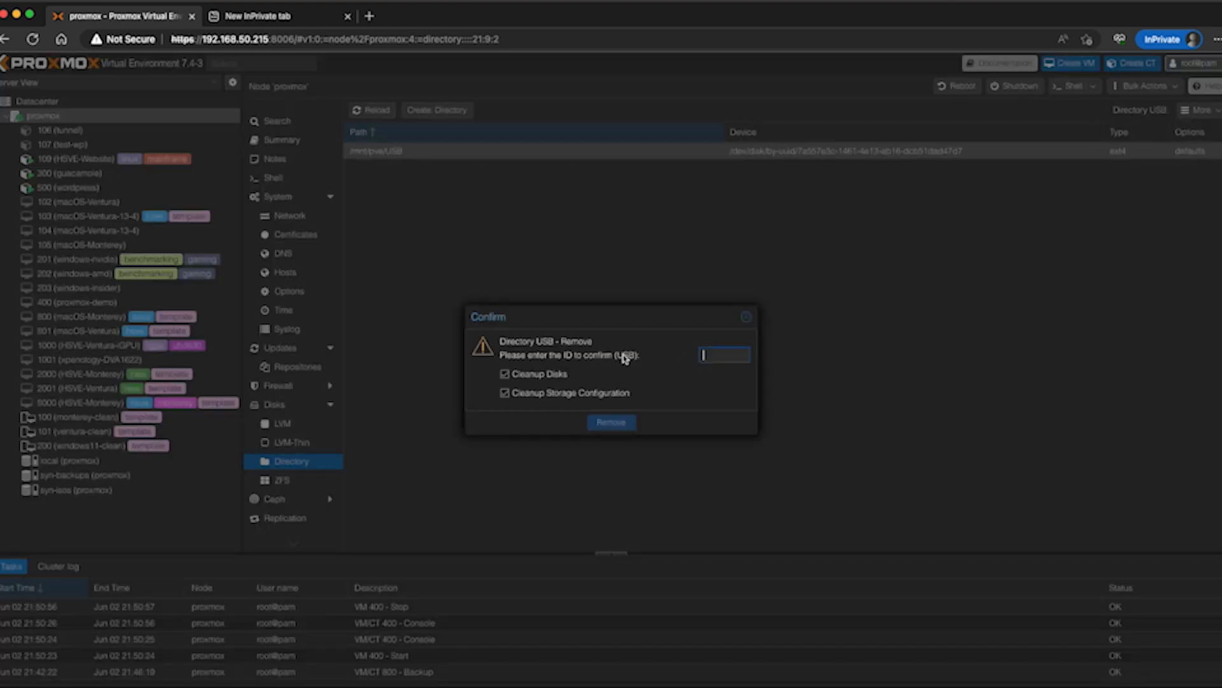
pyautogui.click(534, 393)
pyautogui.click(724, 357)
pyautogui.write('USB')
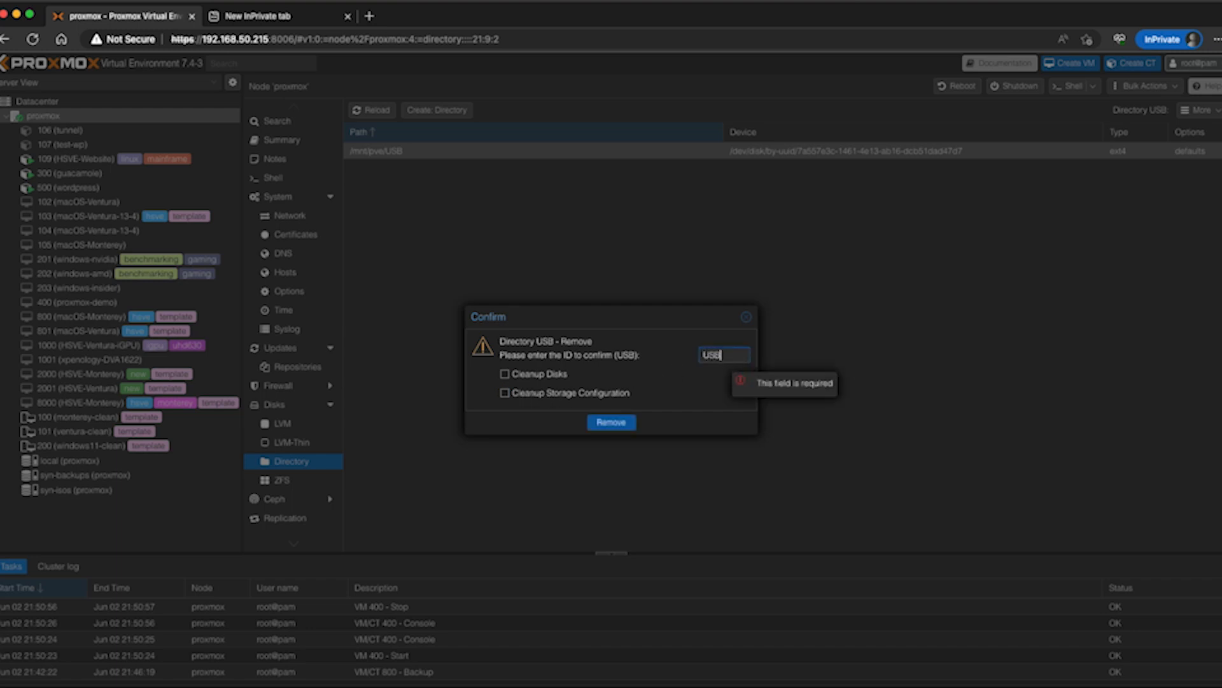
pyautogui.click(622, 423)
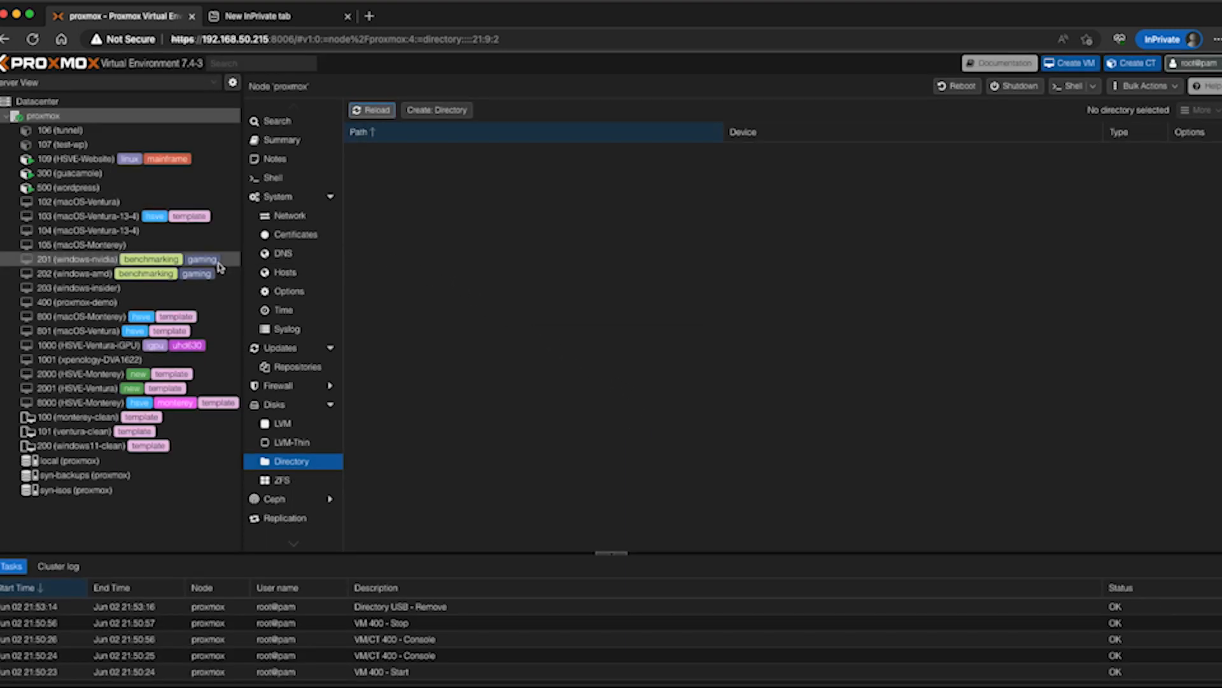
# Start virtual machine 400 (proxmox-demo) and view its summary and console
pyautogui.click(95, 302)
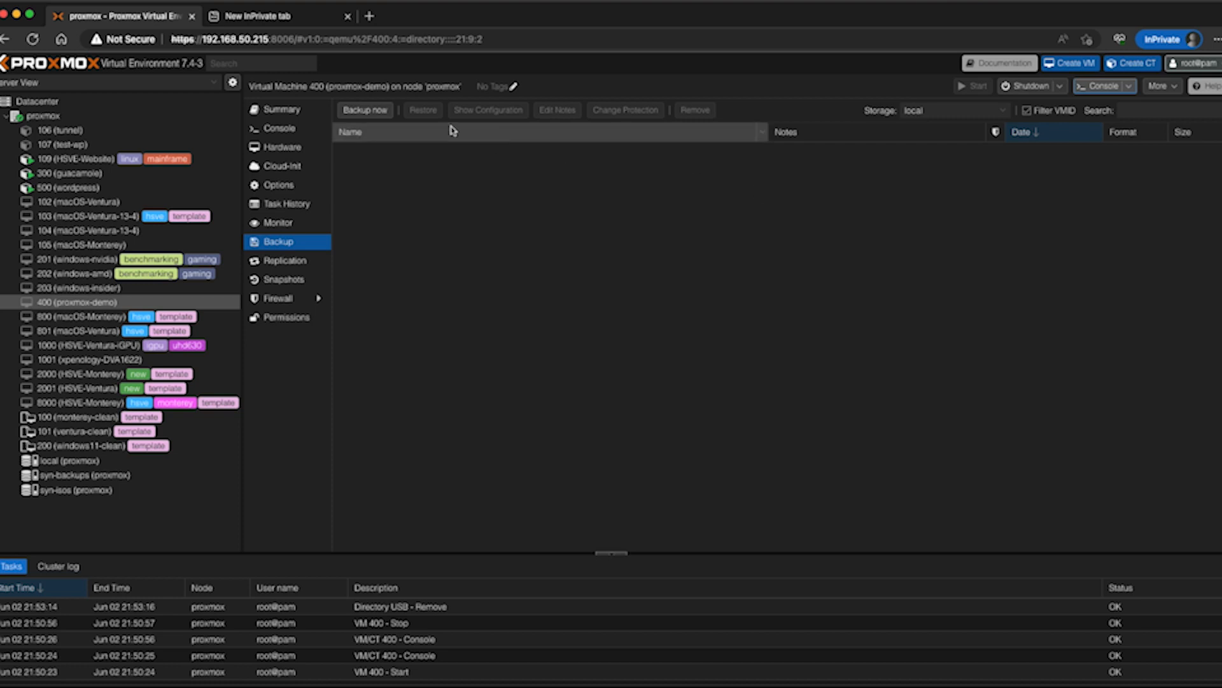
pyautogui.click(288, 110)
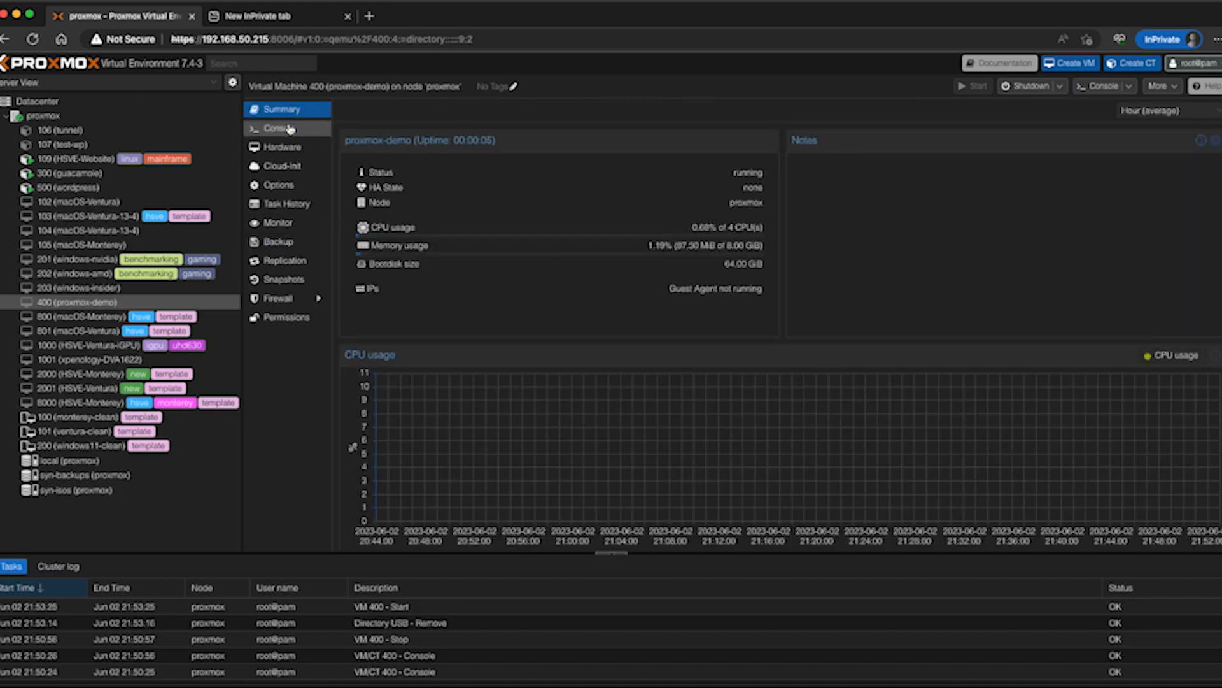
pyautogui.click(290, 129)
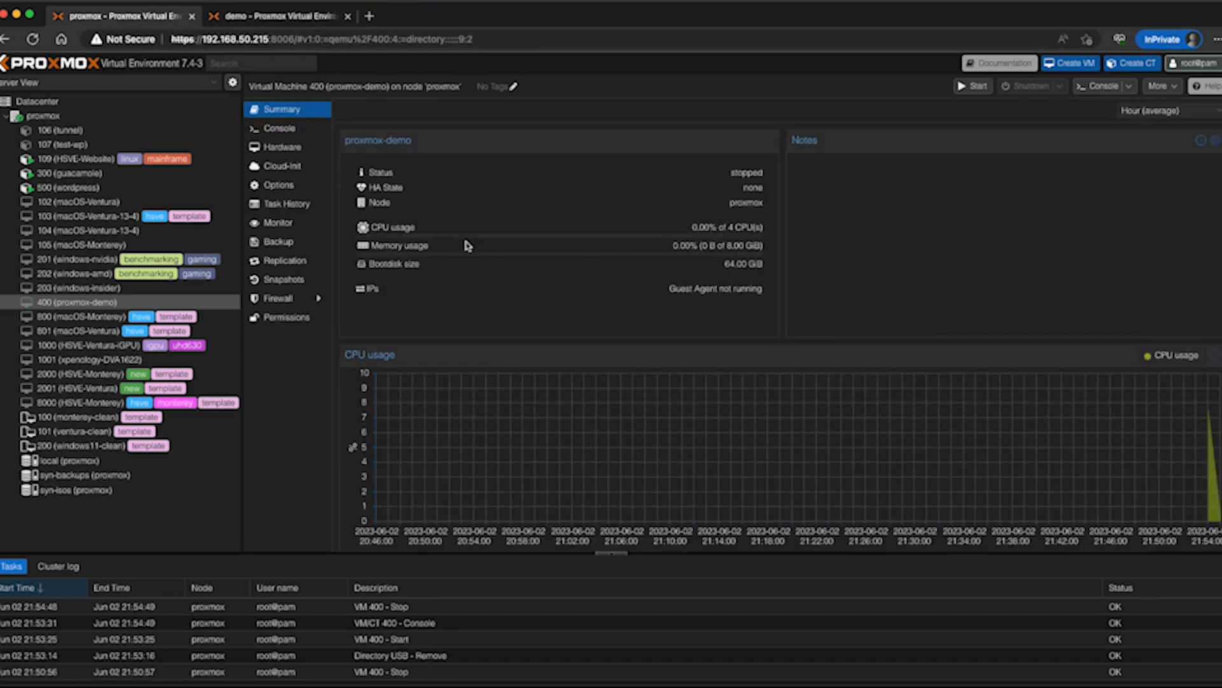
# Add the SanDisk Extreme drive (0781:5580) to virtual machine 400's hardware as a USB device by vendor/device ID
pyautogui.click(288, 149)
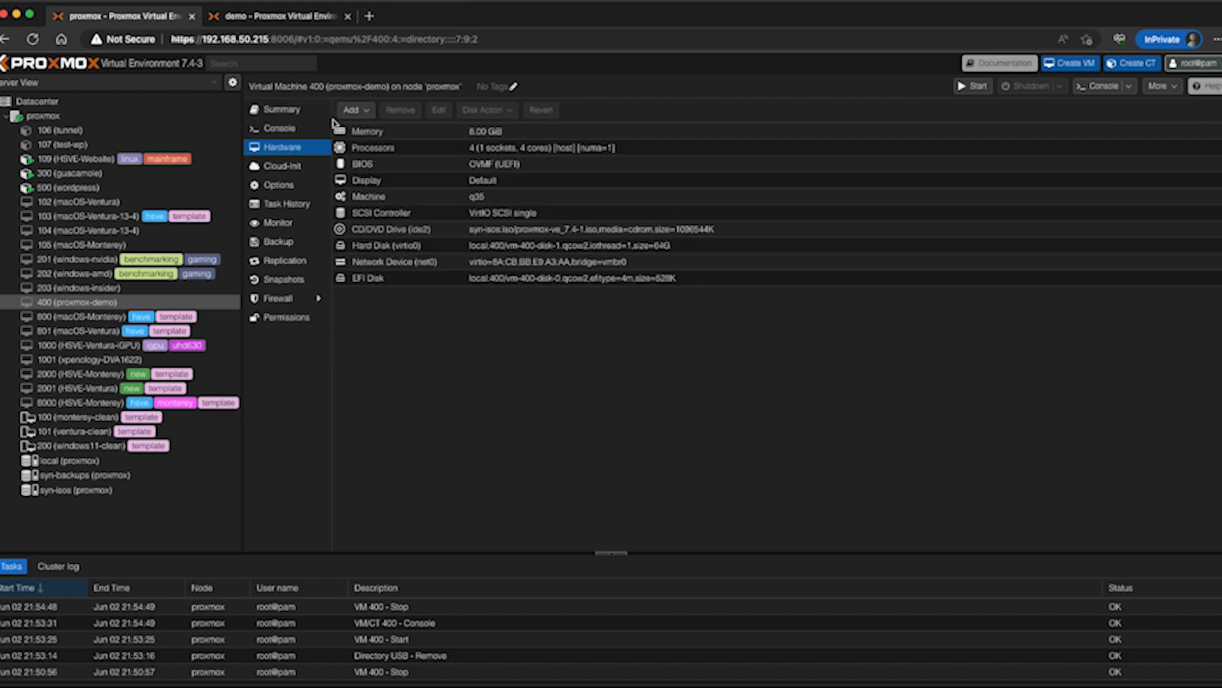
pyautogui.click(352, 110)
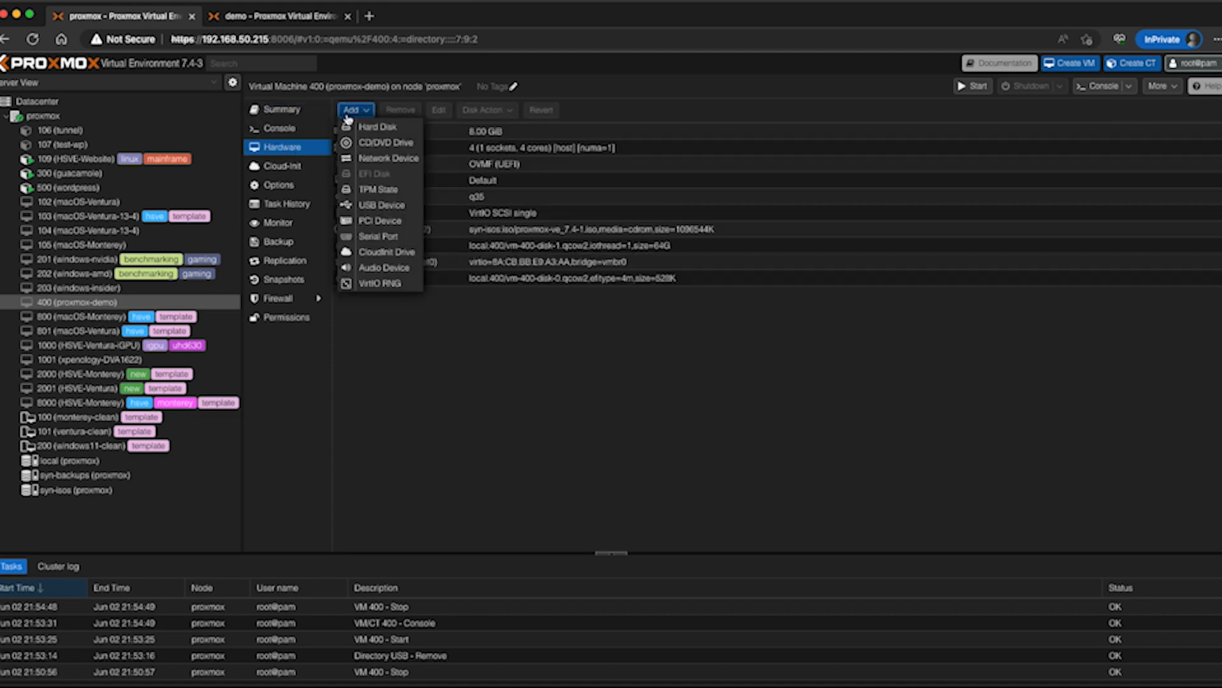
pyautogui.click(376, 206)
pyautogui.click(554, 347)
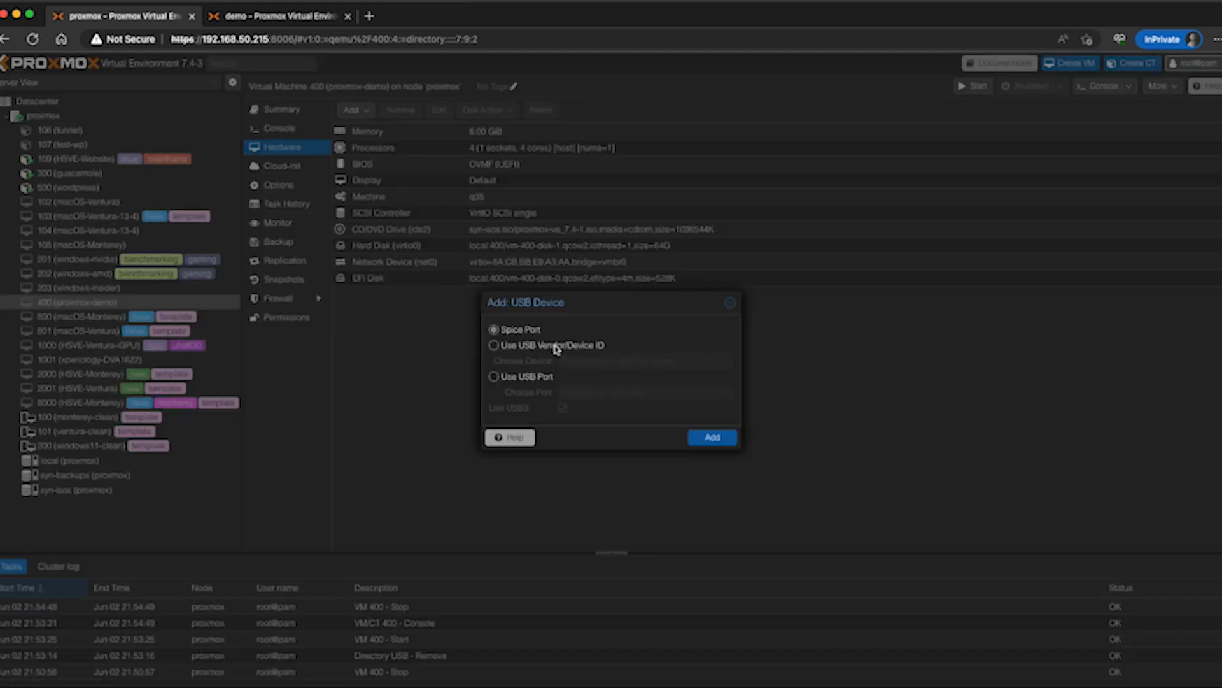
pyautogui.click(592, 358)
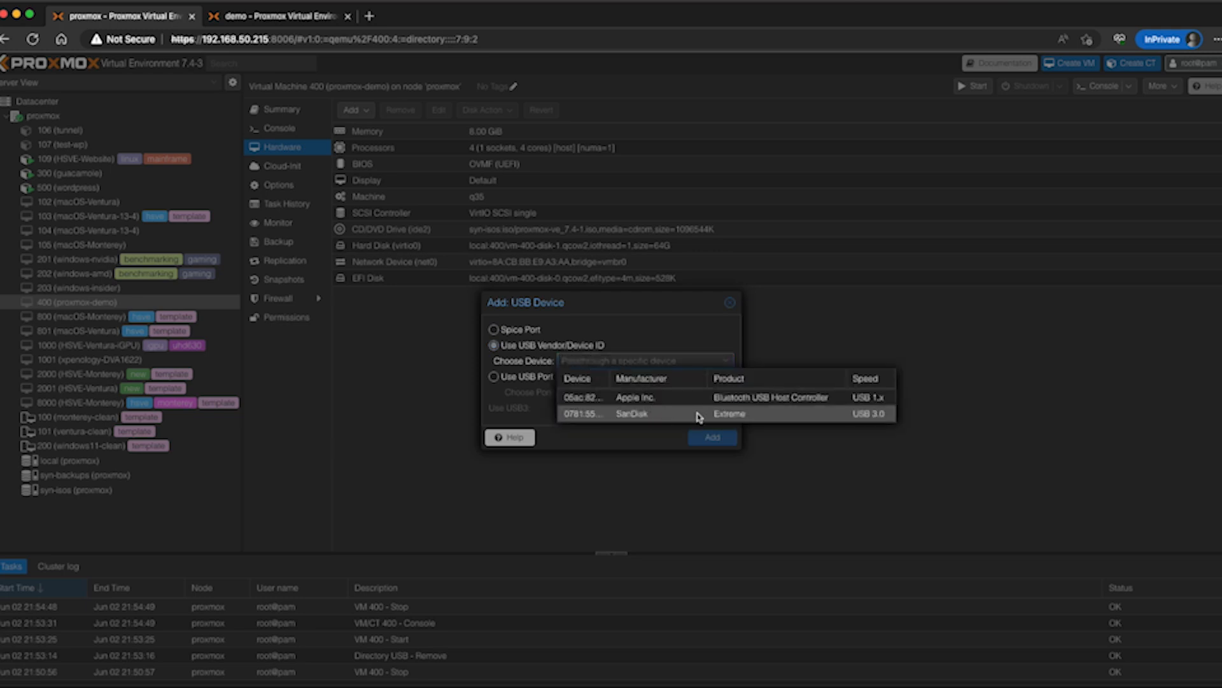
pyautogui.click(730, 415)
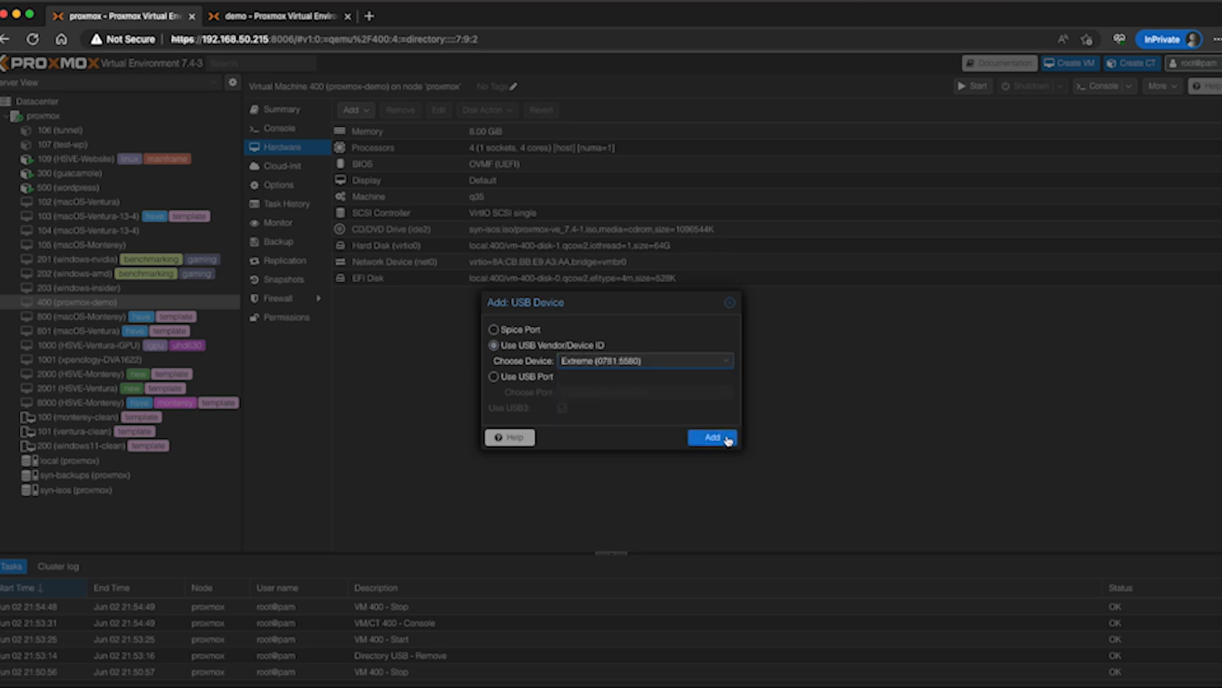
pyautogui.click(728, 438)
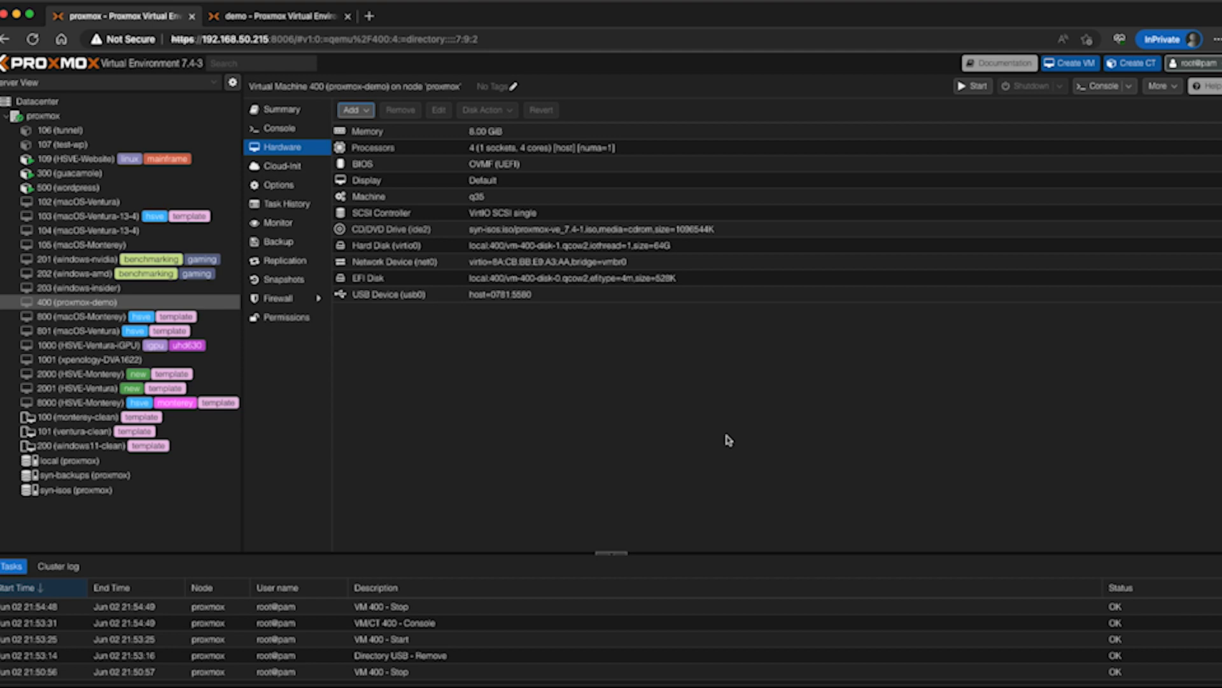
# Start virtual machine 400 with the USB drive attached and boot it from its console
pyautogui.click(963, 87)
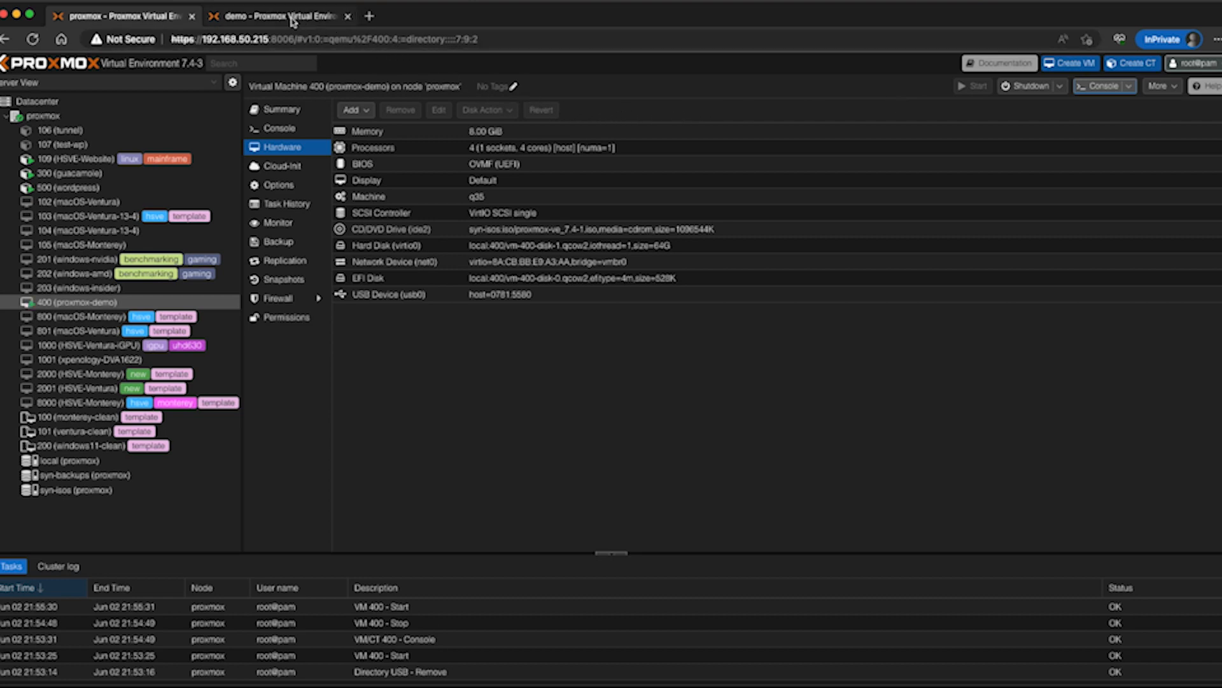
pyautogui.click(280, 128)
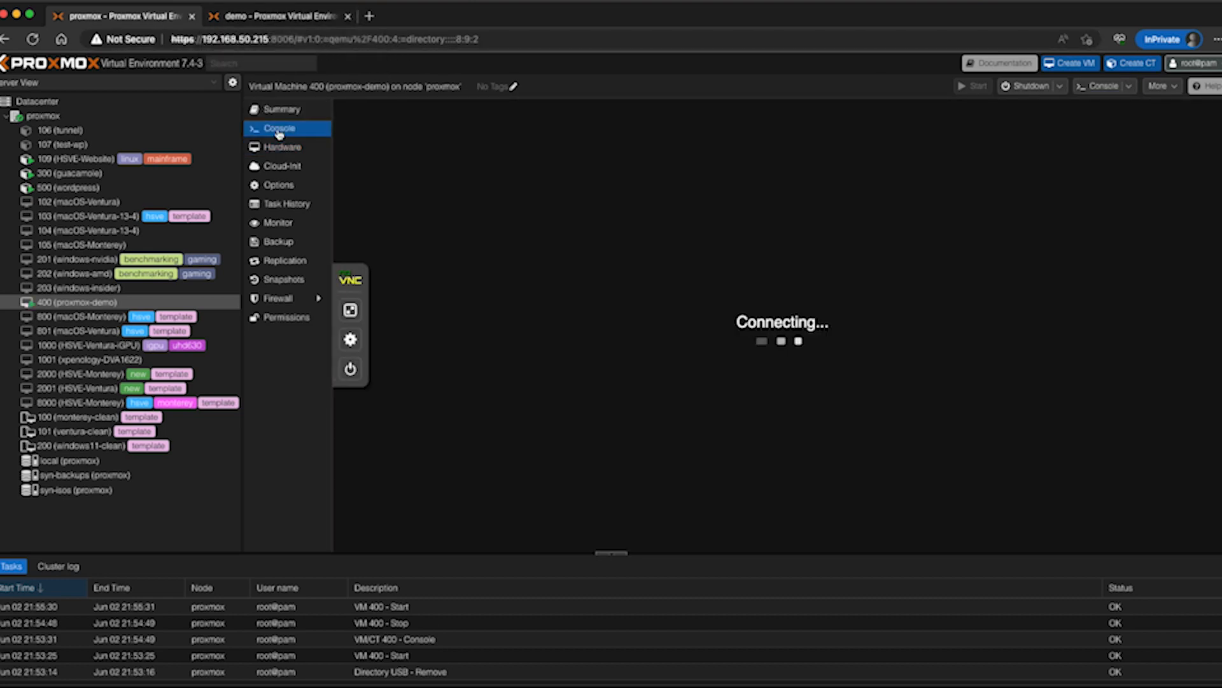
pyautogui.press('Return')
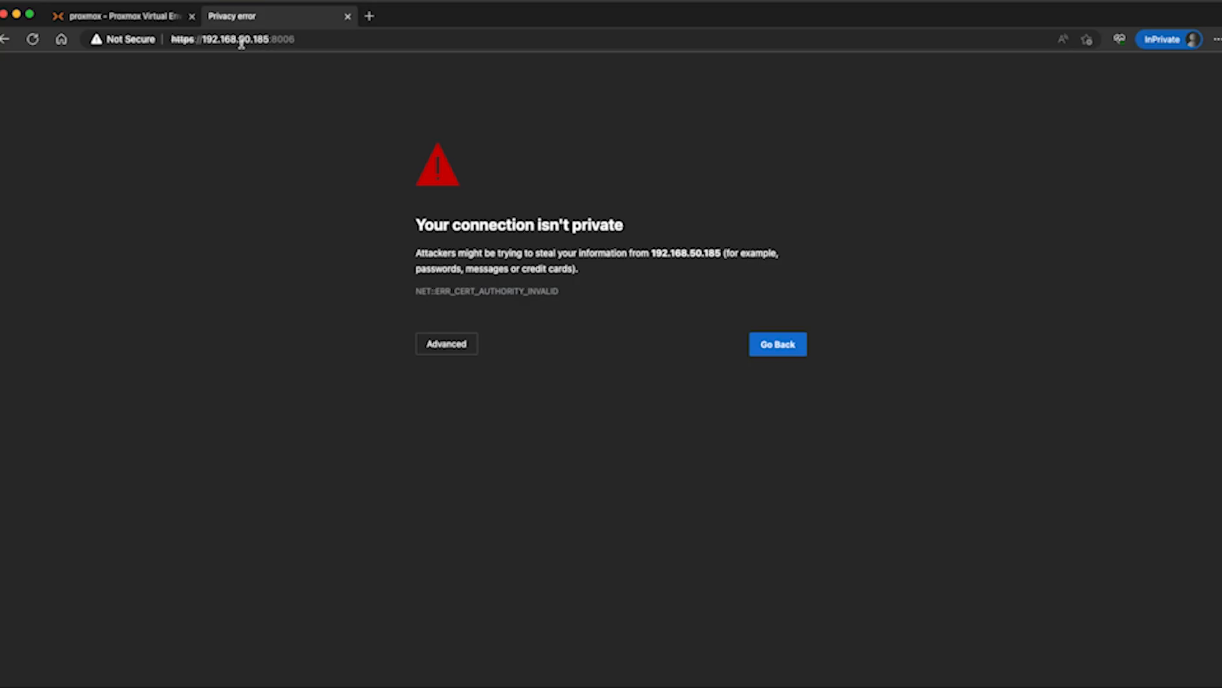
# Continue past the certificate warning to 192.168.50.185 and log in to the demo Proxmox server as root with the account password
pyautogui.click(456, 343)
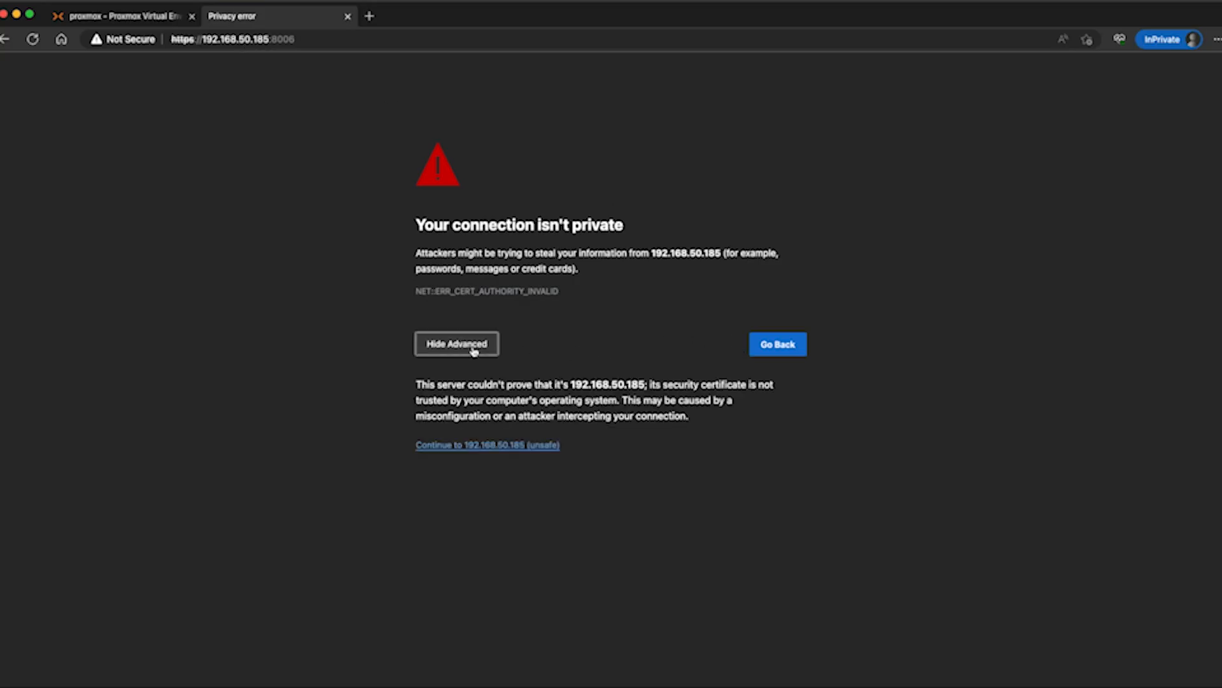
pyautogui.click(464, 446)
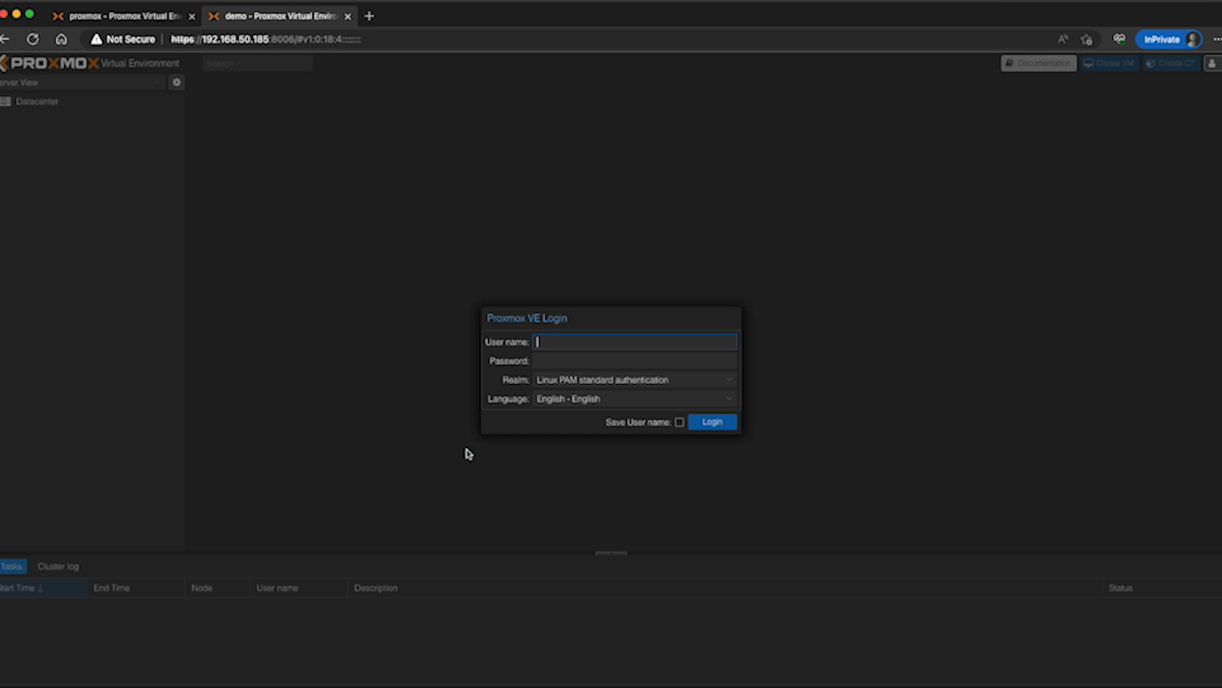
pyautogui.write('root')
pyautogui.press('Tab')
pyautogui.write('••••••')
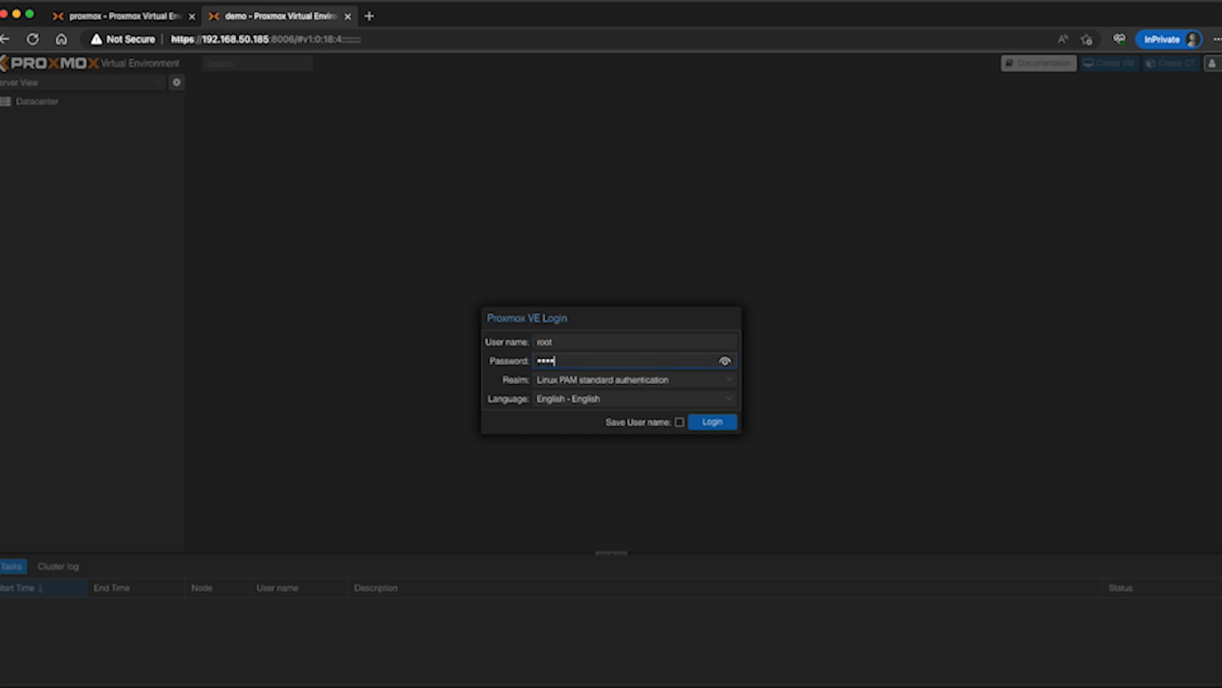
pyautogui.press('Return')
pyautogui.click(627, 408)
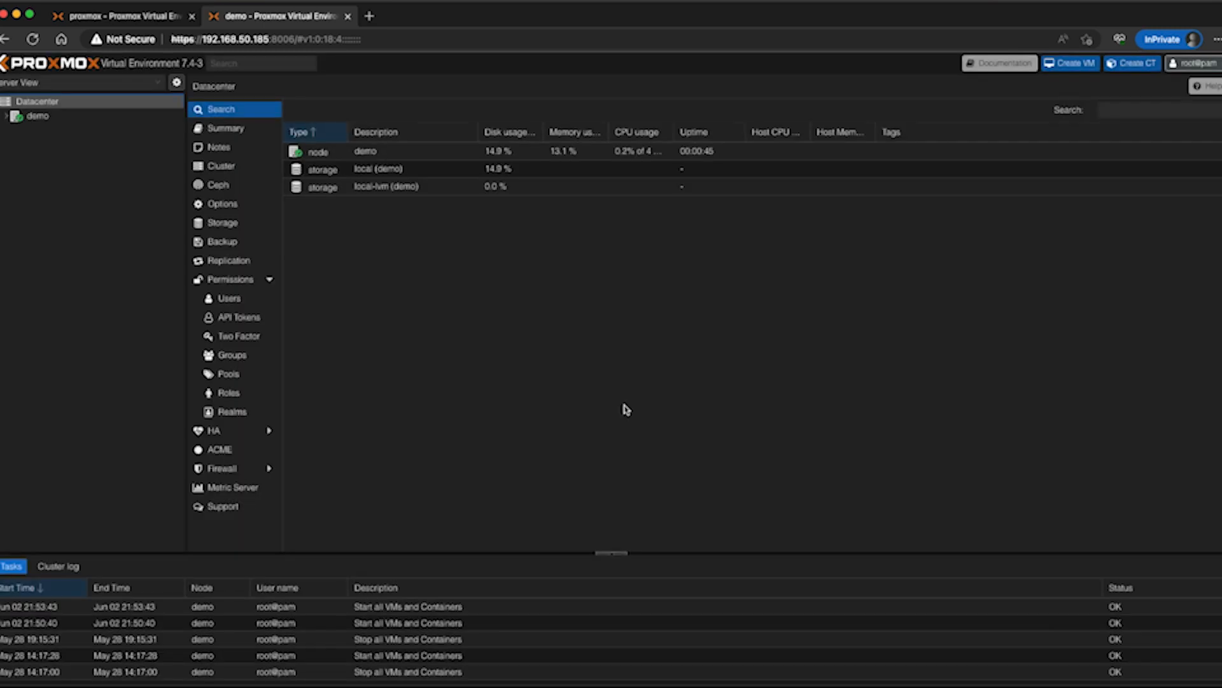
# Expand the demo node and inspect the USB drive's ext4 partition /dev/sda1 in its disk list
pyautogui.click(5, 118)
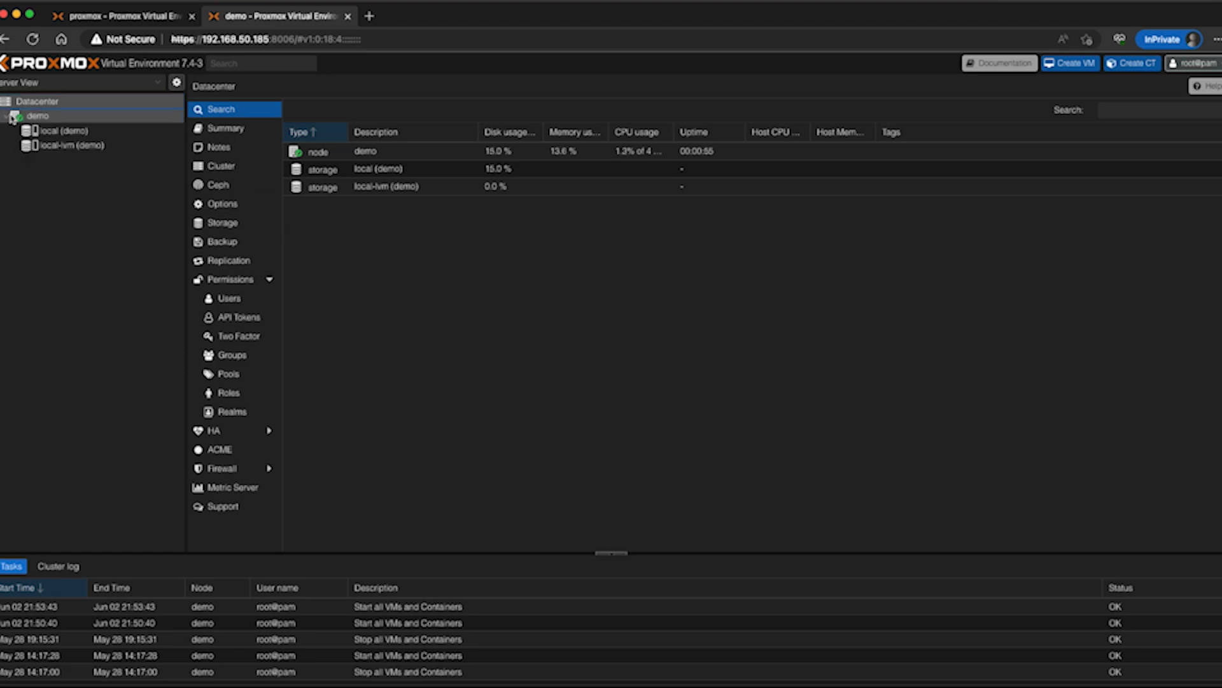
pyautogui.click(102, 115)
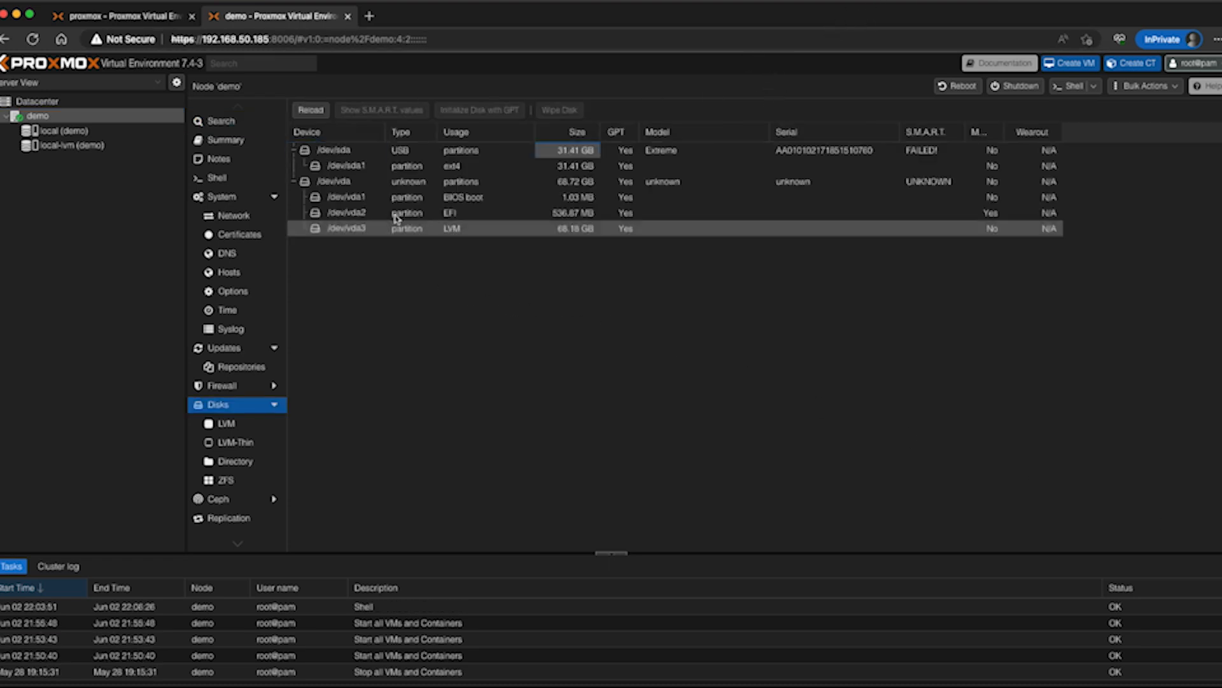
pyautogui.click(359, 167)
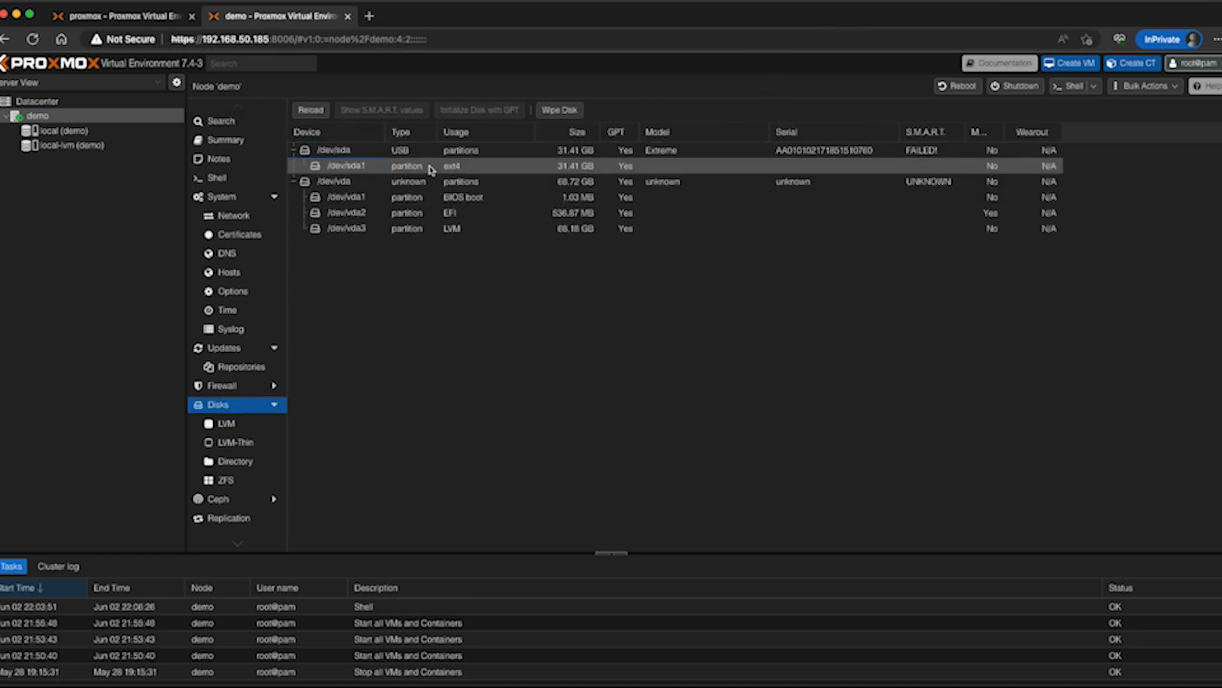
# Open a shell on the demo node and create the mount directory /mnt/pve/Disk2 with mkdir -p
pyautogui.rightClick(48, 118)
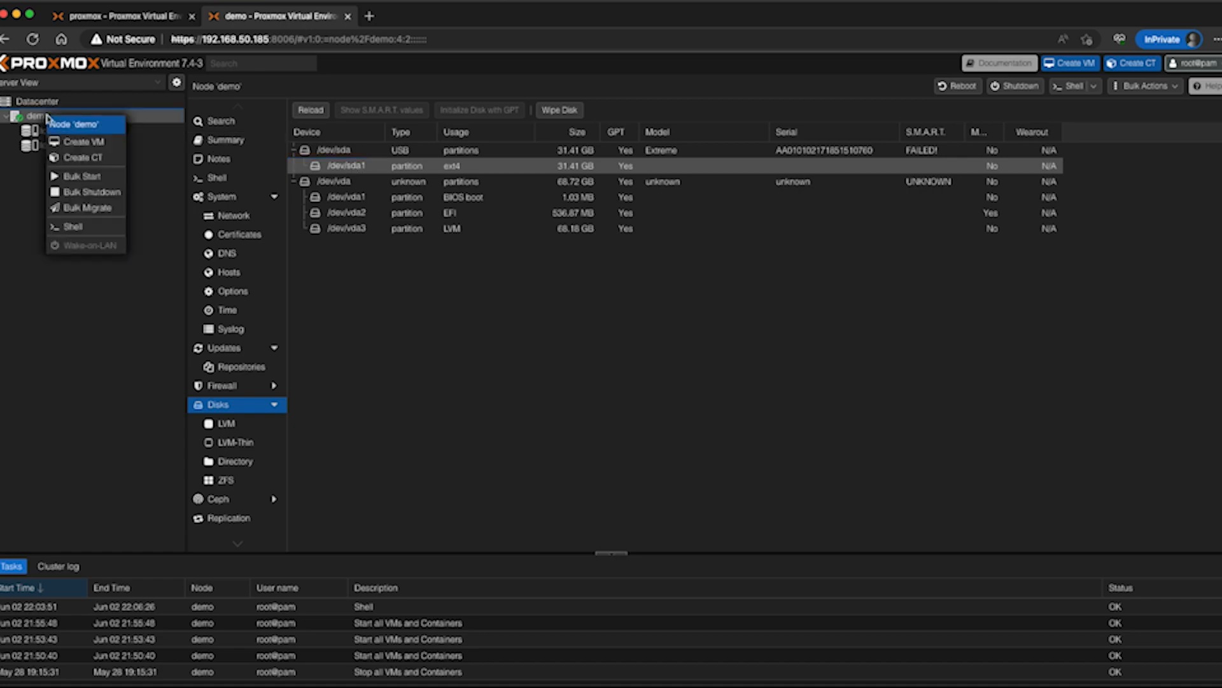
pyautogui.click(75, 228)
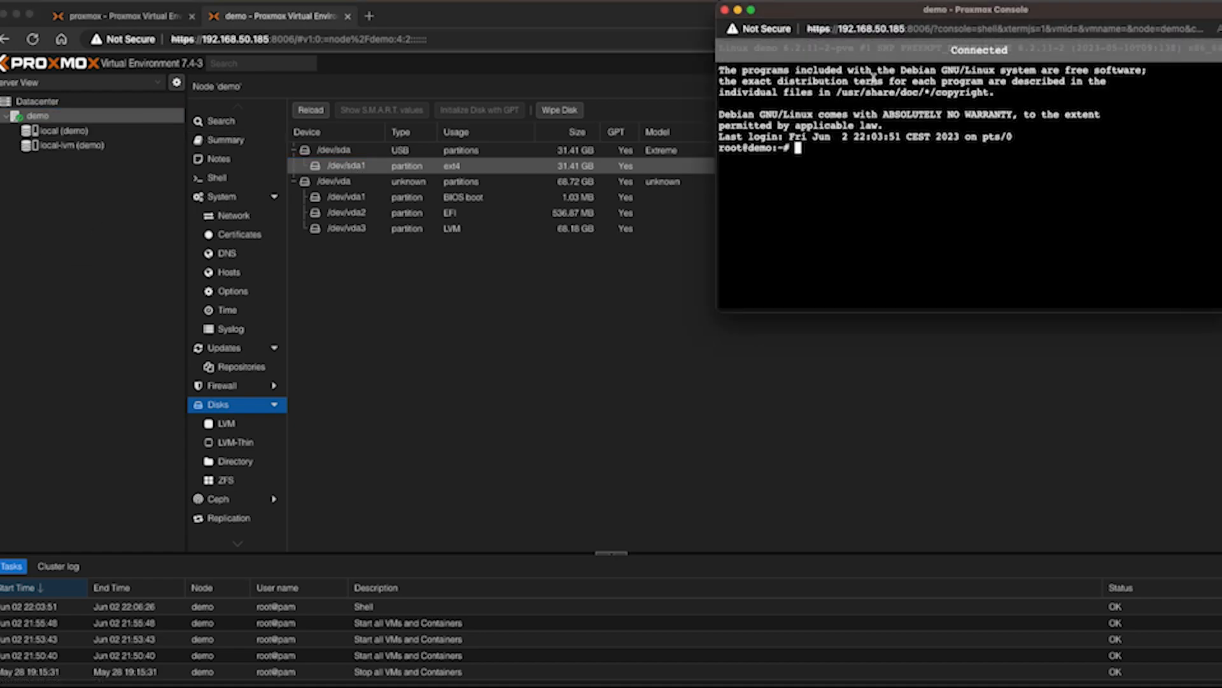
pyautogui.moveTo(907, 25); pyautogui.dragTo(568, 281)
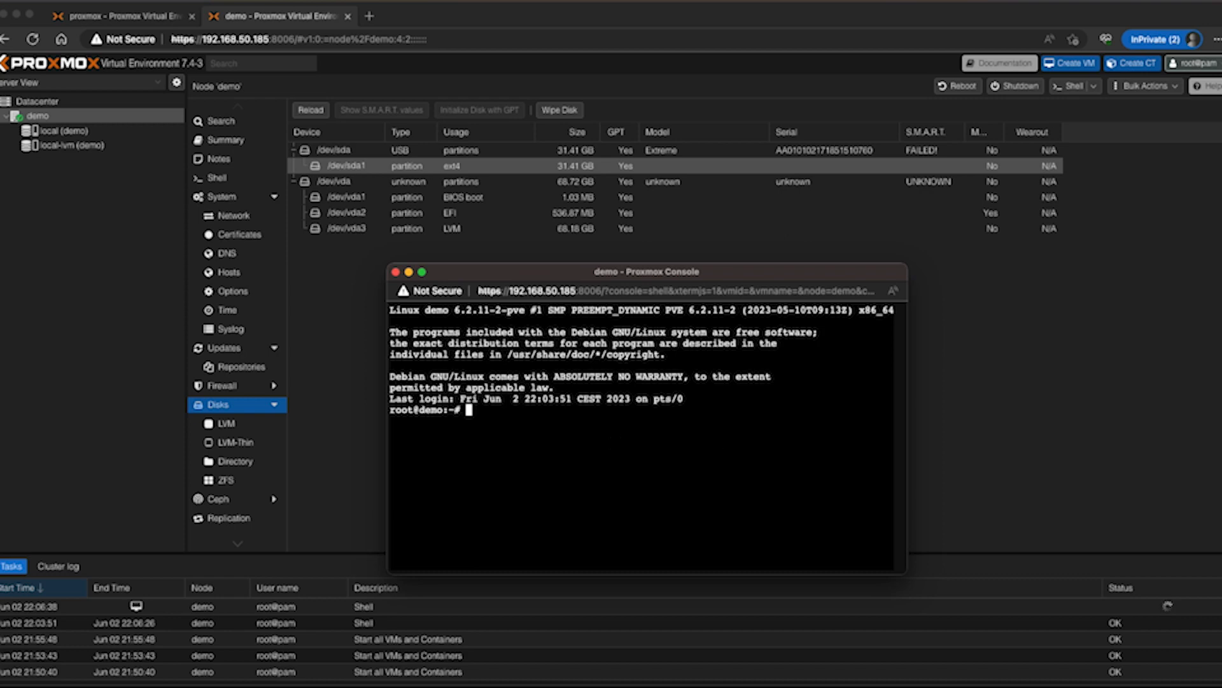
pyautogui.press('super+Tab')
pyautogui.click(563, 459)
pyautogui.write('mkdir -p /mnt/pv')
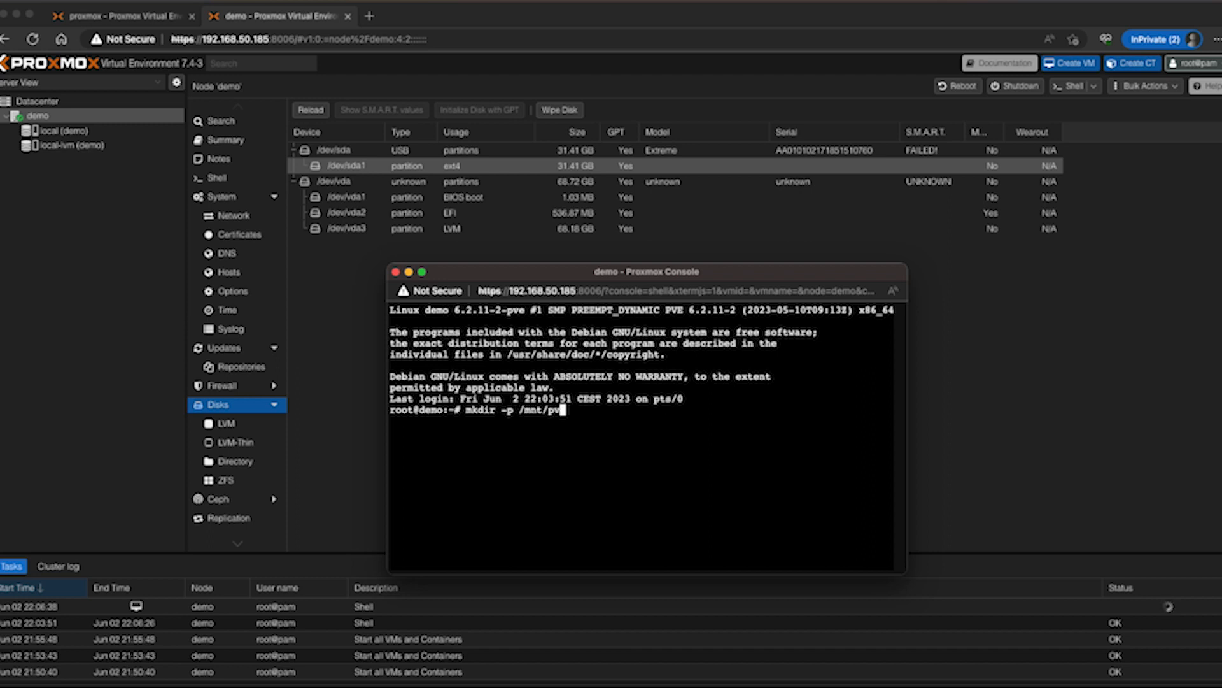
pyautogui.write('e/Disk2')
pyautogui.press('Return')
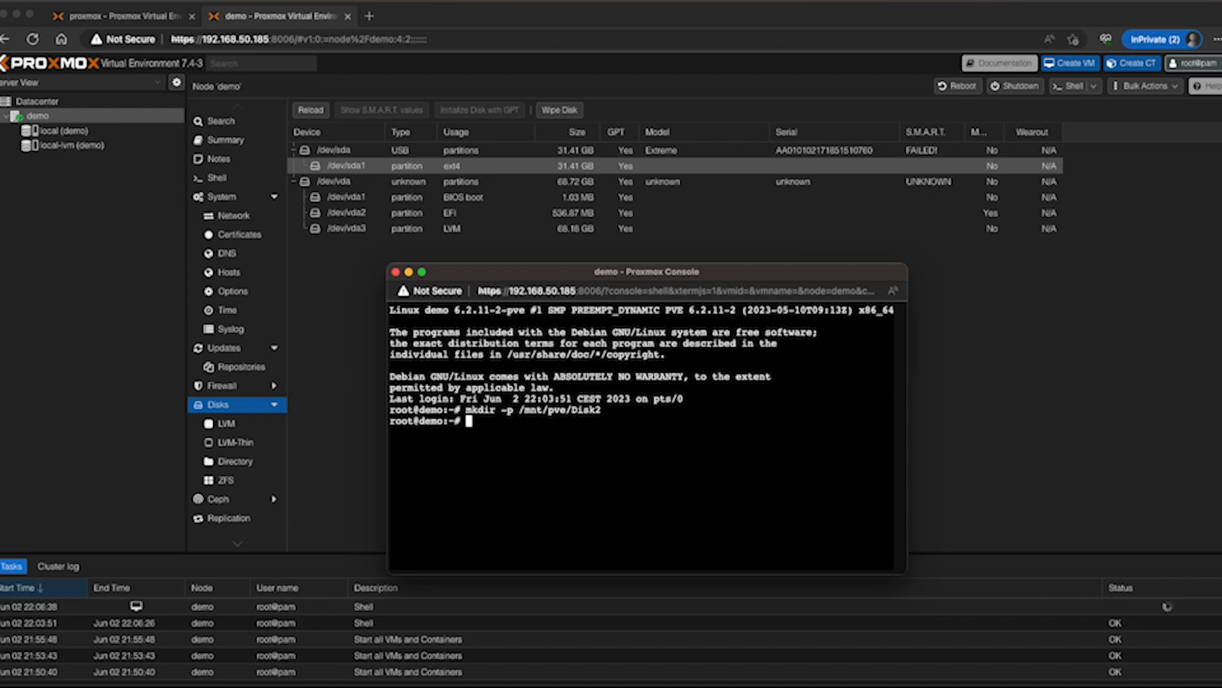
# Grant full permissions on the mount directory by running chmod 777 /mnt/pve/Disk2
pyautogui.write('chmod 777 /mnt/')
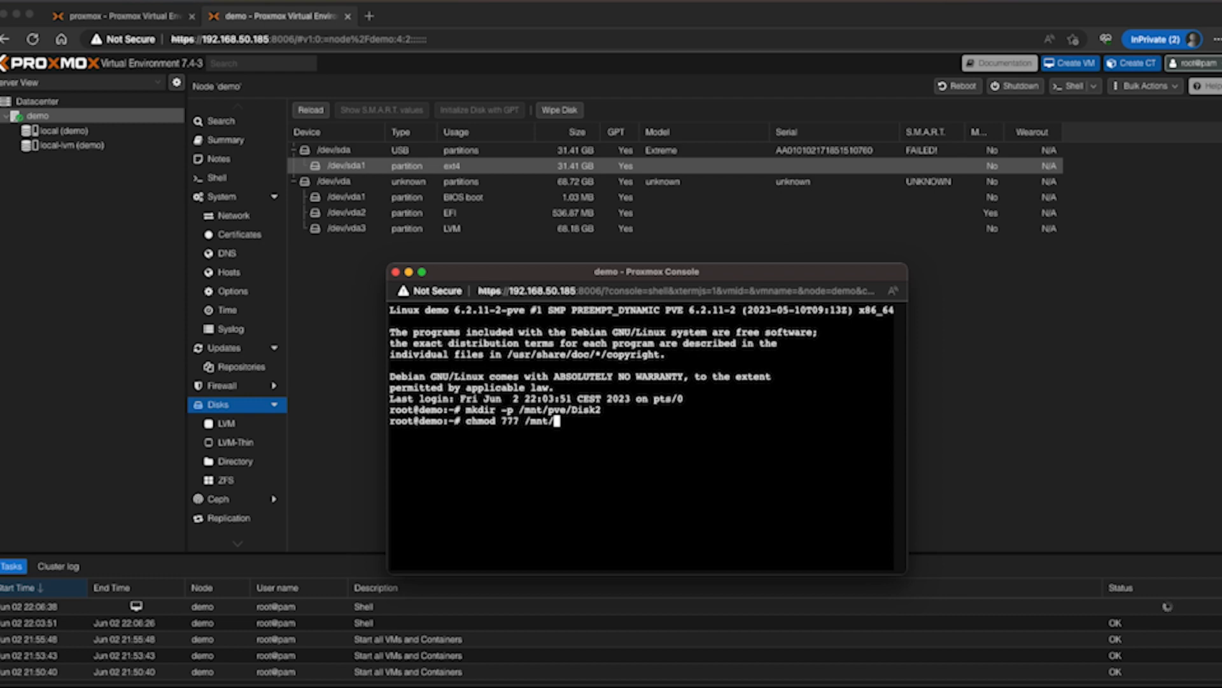
pyautogui.write('pve/Disk2')
pyautogui.press('Return')
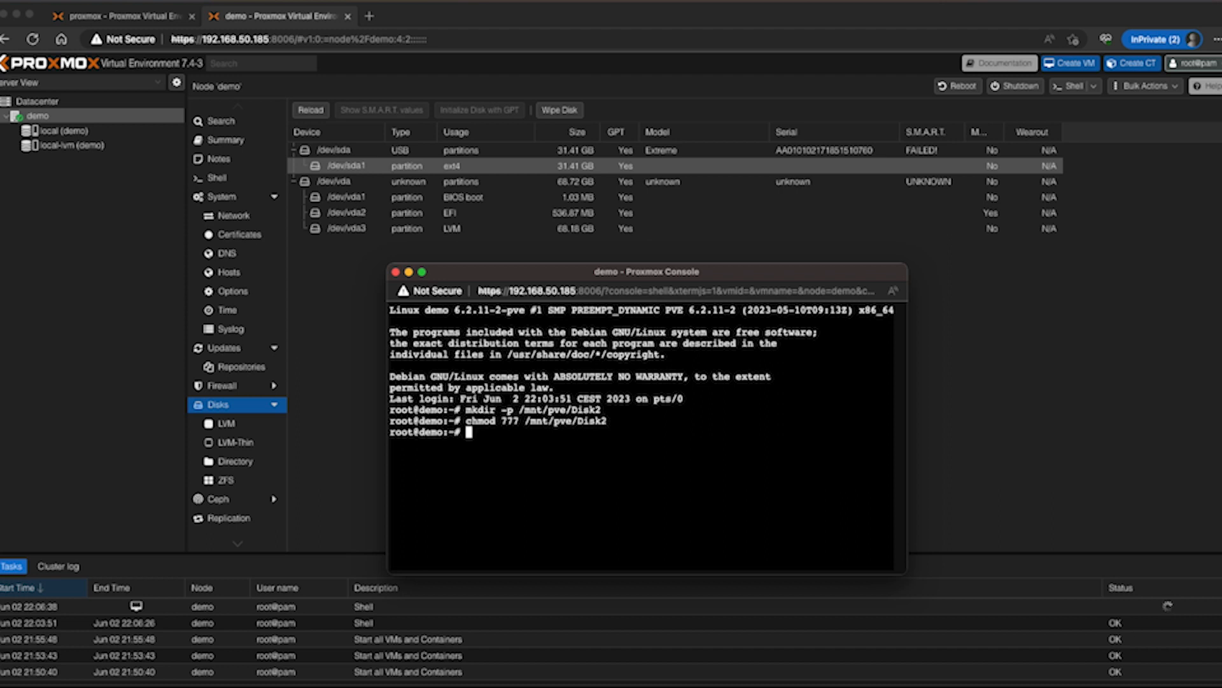
# Open /etc/fstab in nano and start a new line after the proc entry with /dev/sda1 /mnt/pve/Disk2
pyautogui.write('nano /ety')
pyautogui.write('/fstab')
pyautogui.press('Return')
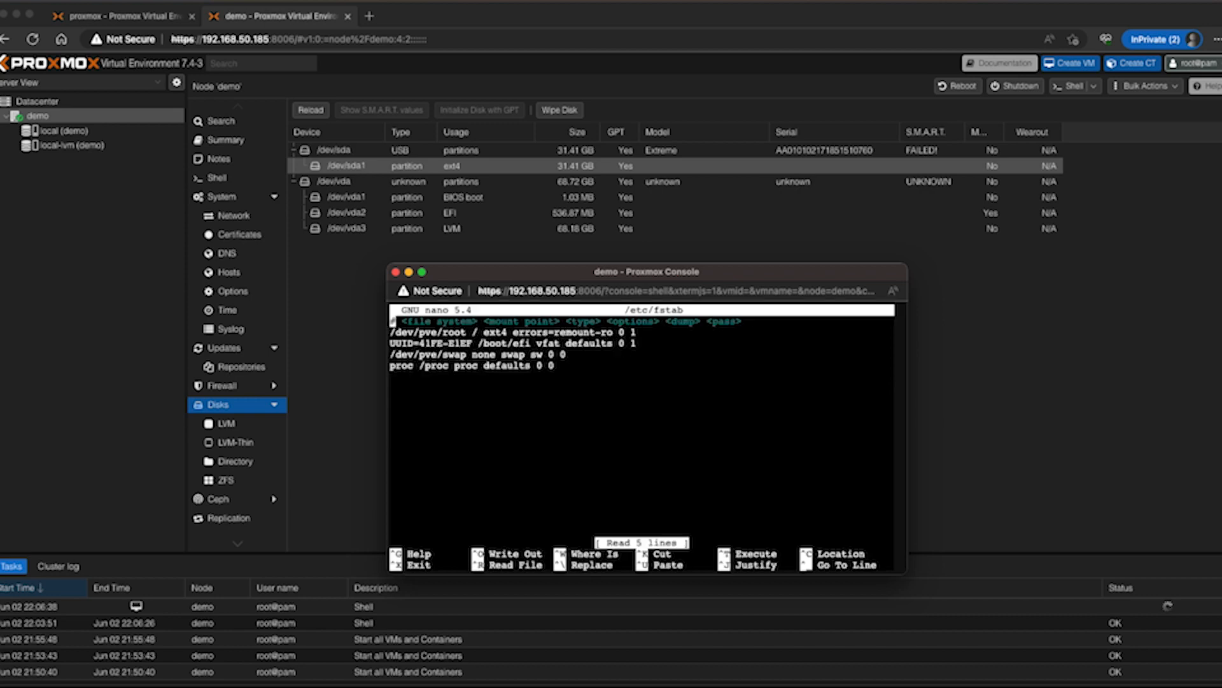
pyautogui.press('Down')
pyautogui.press('Down')
pyautogui.press('Down')
pyautogui.press('Down')
pyautogui.press('Down')
pyautogui.write('/dev/sda1 /mnt')
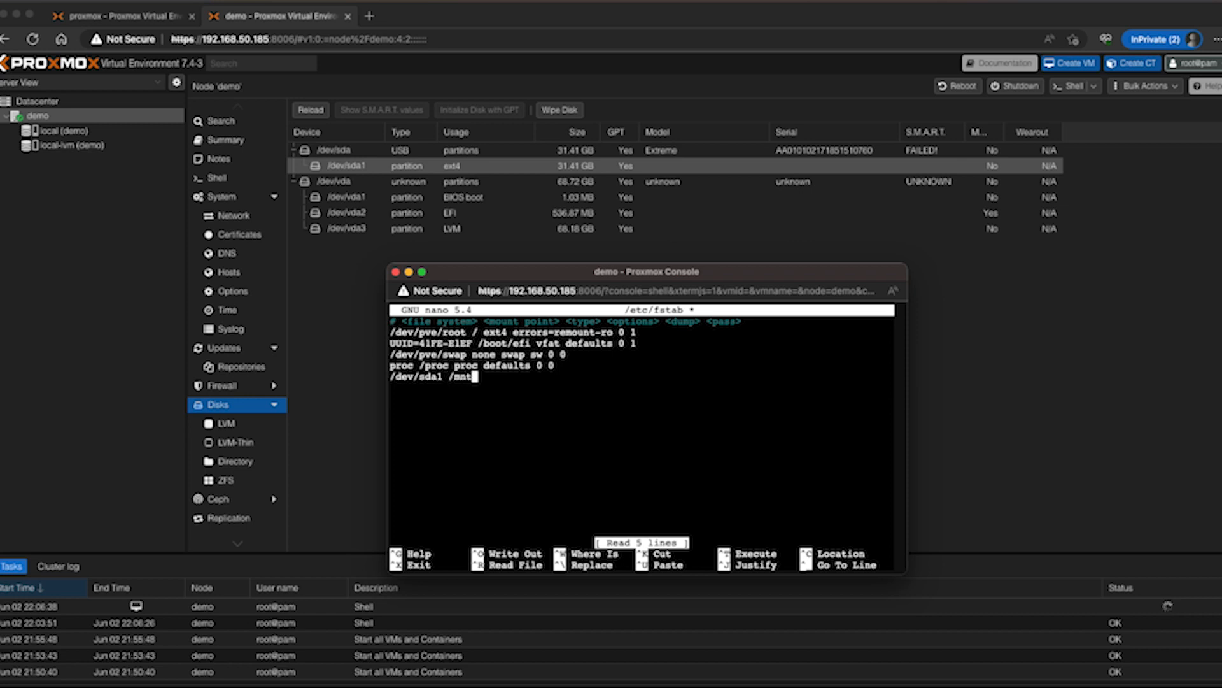
pyautogui.write('/pve/Disk2')
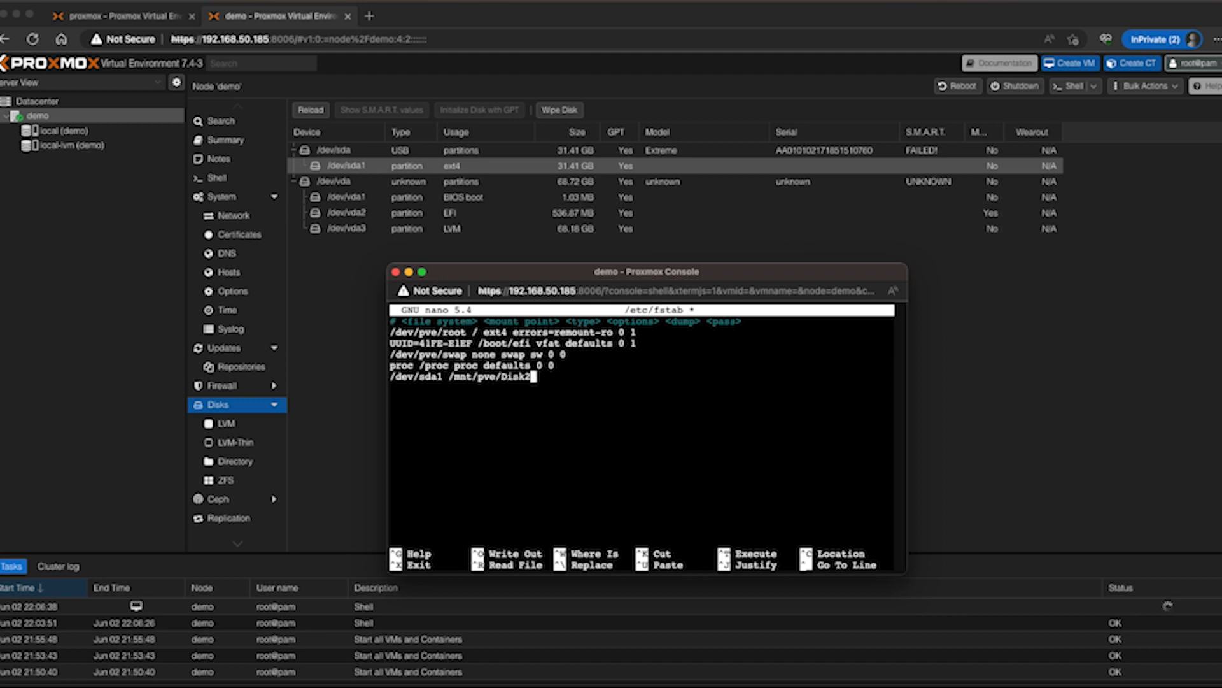
pyautogui.write(' d')
# Complete the /dev/sda1 fstab entry with file system ext4, options defaults, and dump and pass values 0 2
pyautogui.press('BackSpace')
pyautogui.write('ext4 defaults')
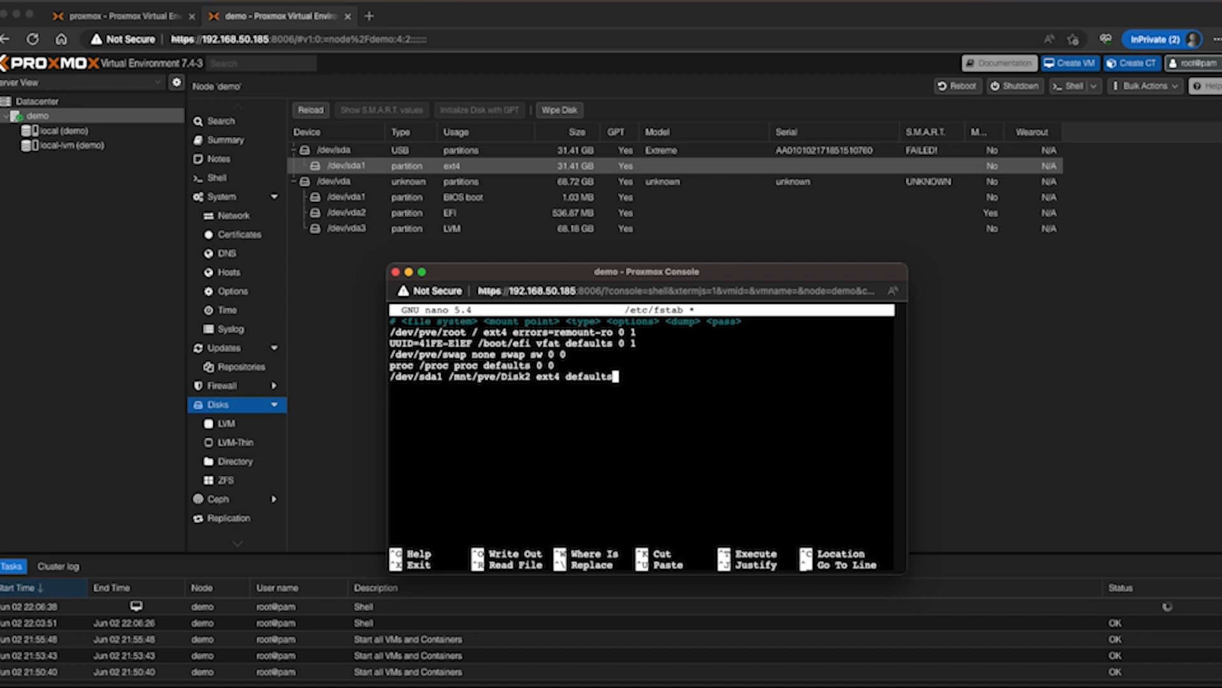
pyautogui.write(' 0 2')
# Save the edited file as /etc/fstab, with nothing extra after the new entry, and exit nano
pyautogui.hotkey('ctrl', 'c')
pyautogui.write('y')
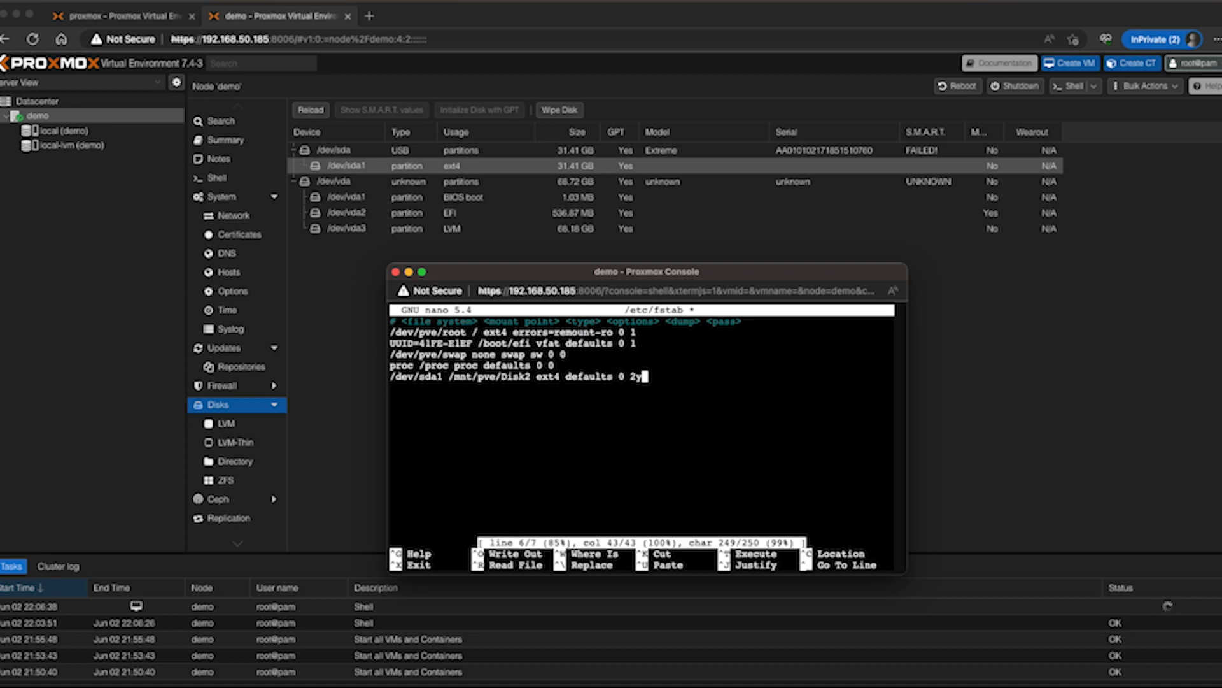
pyautogui.press('Return')
pyautogui.press('BackSpace')
pyautogui.press('BackSpace')
pyautogui.hotkey('ctrl', 'x')
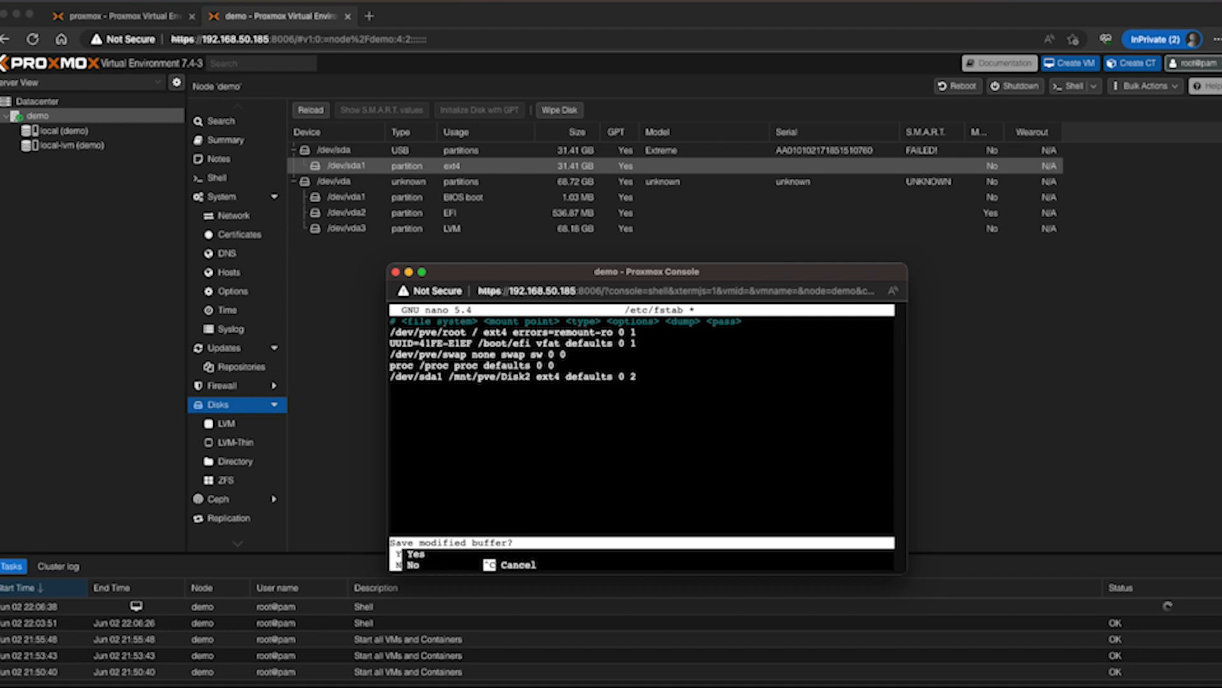
pyautogui.press('y')
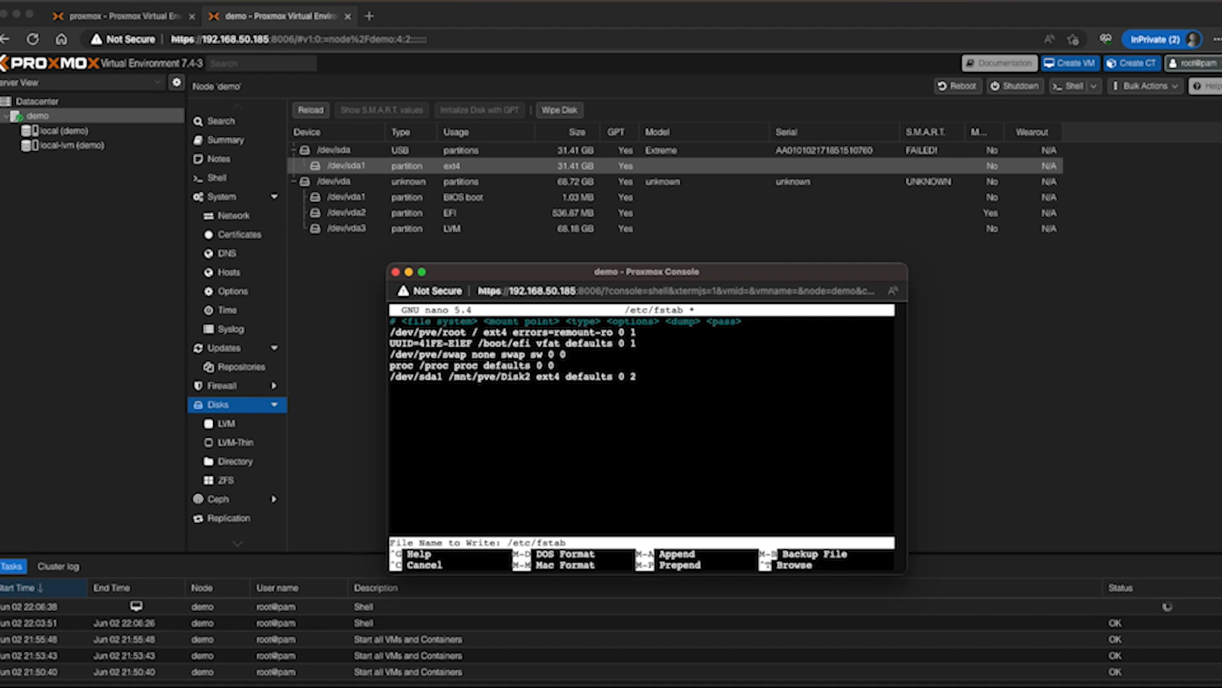
pyautogui.press('Return')
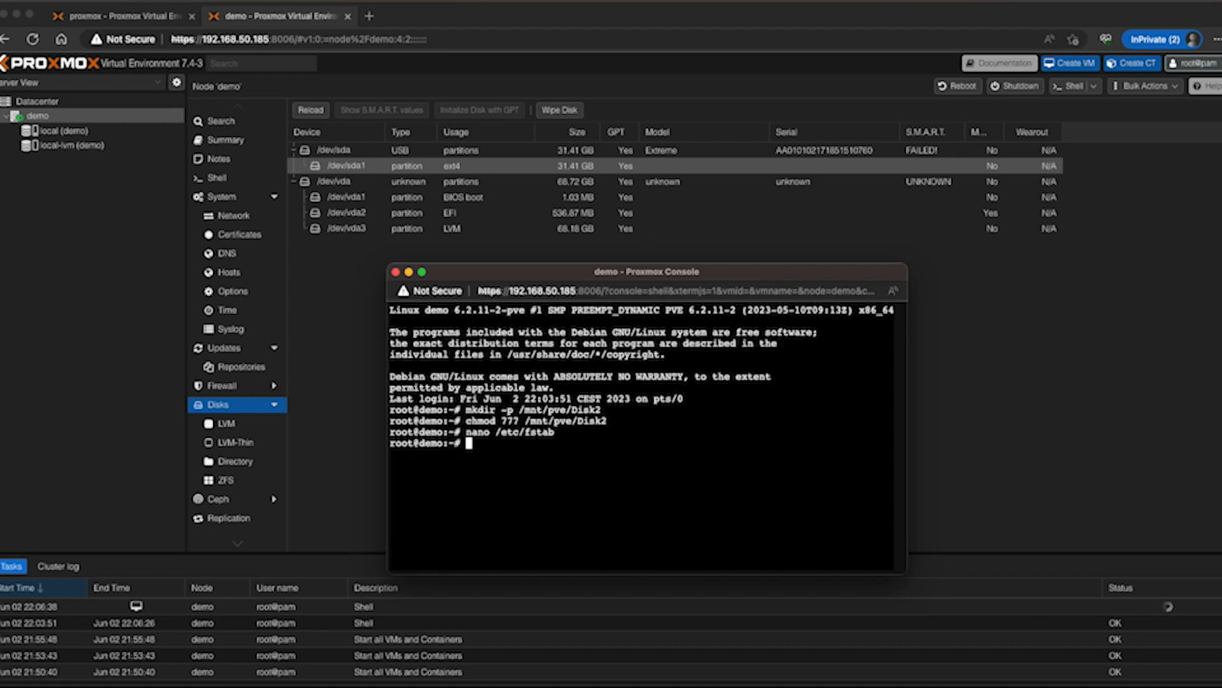
# Mount all fstab entries with mount -a and close the demo shell window
pyautogui.write('mount -a')
pyautogui.press('Return')
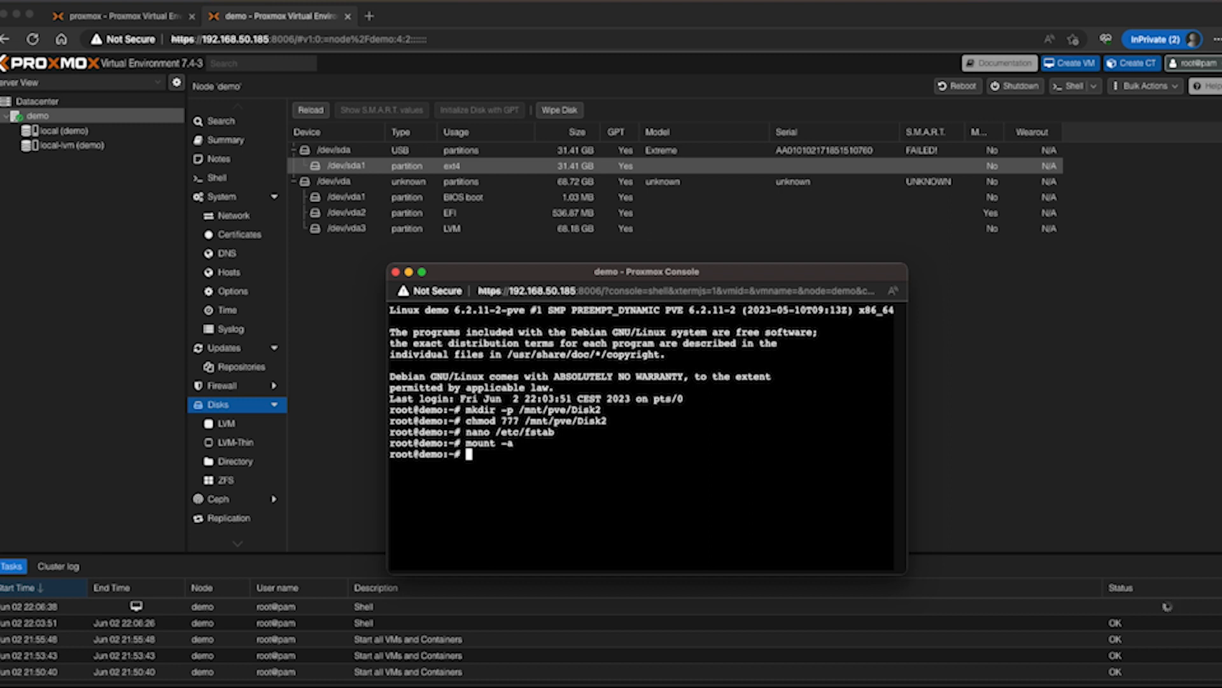
pyautogui.click(395, 274)
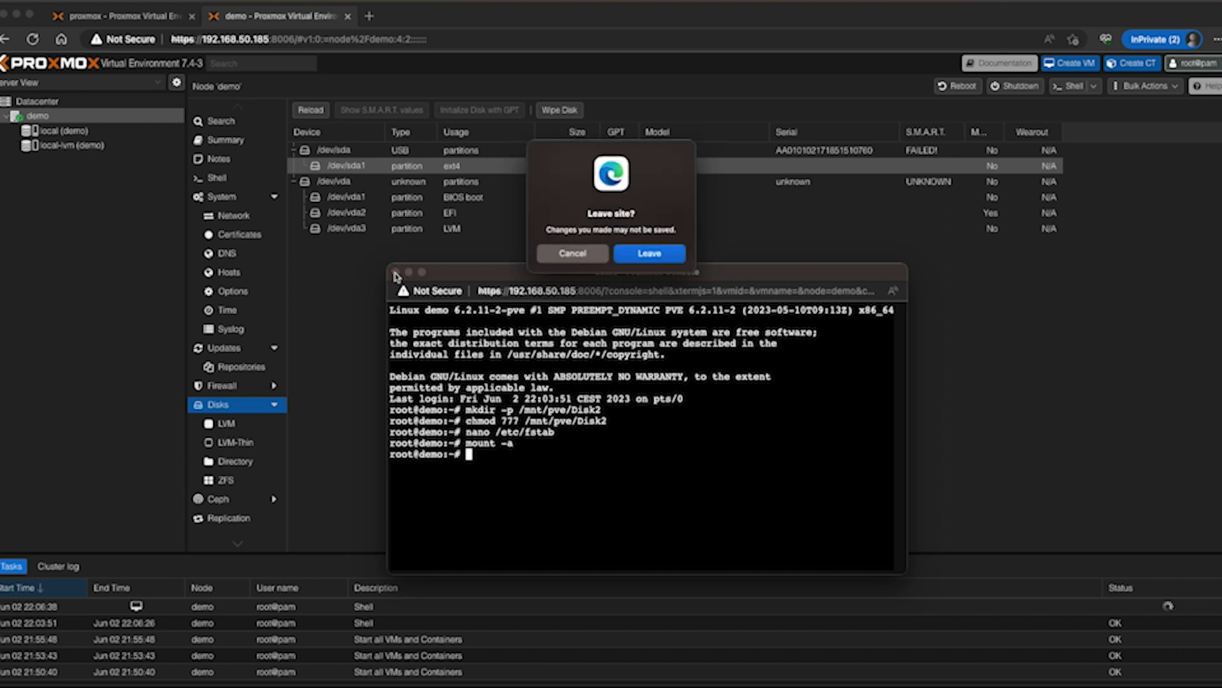
pyautogui.click(649, 253)
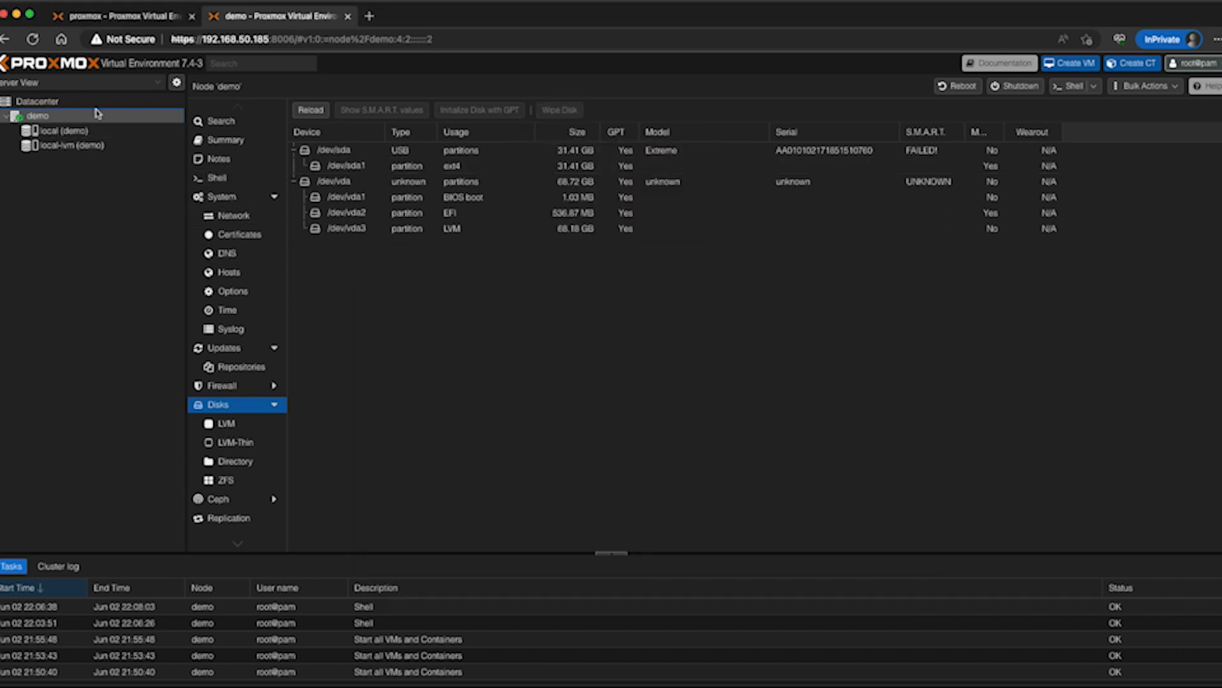
# Add a datacenter directory storage with ID USB, directory /mnt/pve/Disk2 and only VZDump backup file as content
pyautogui.click(69, 101)
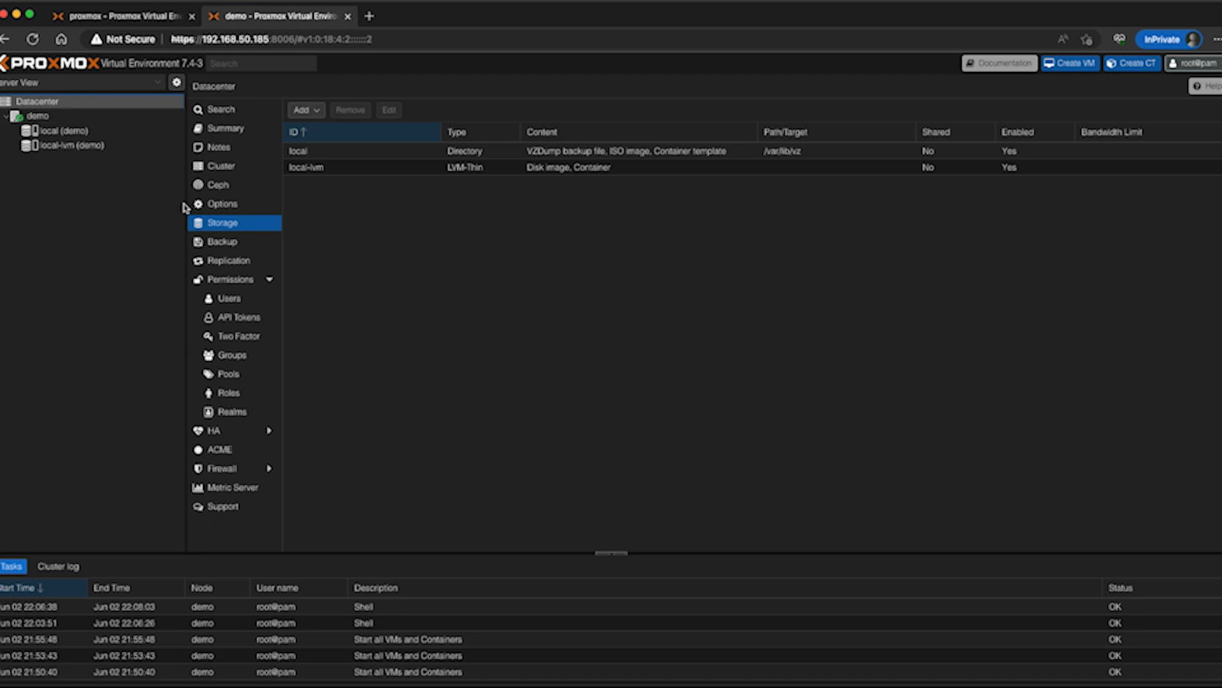
pyautogui.click(303, 110)
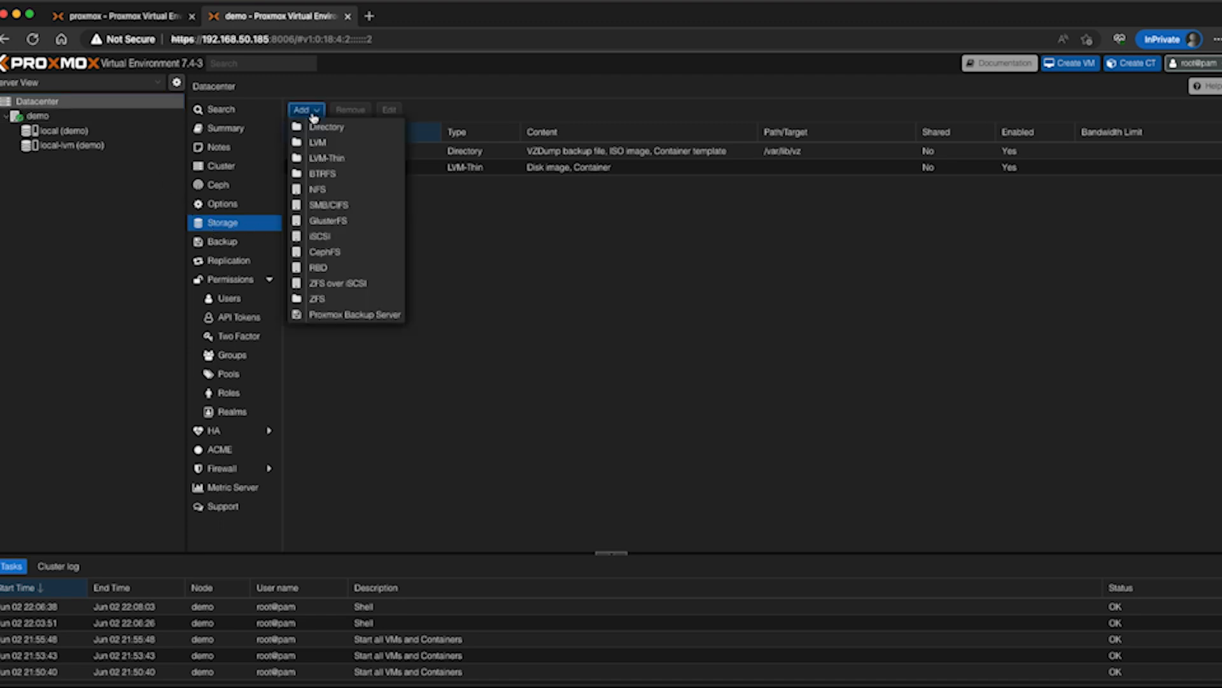
pyautogui.click(323, 129)
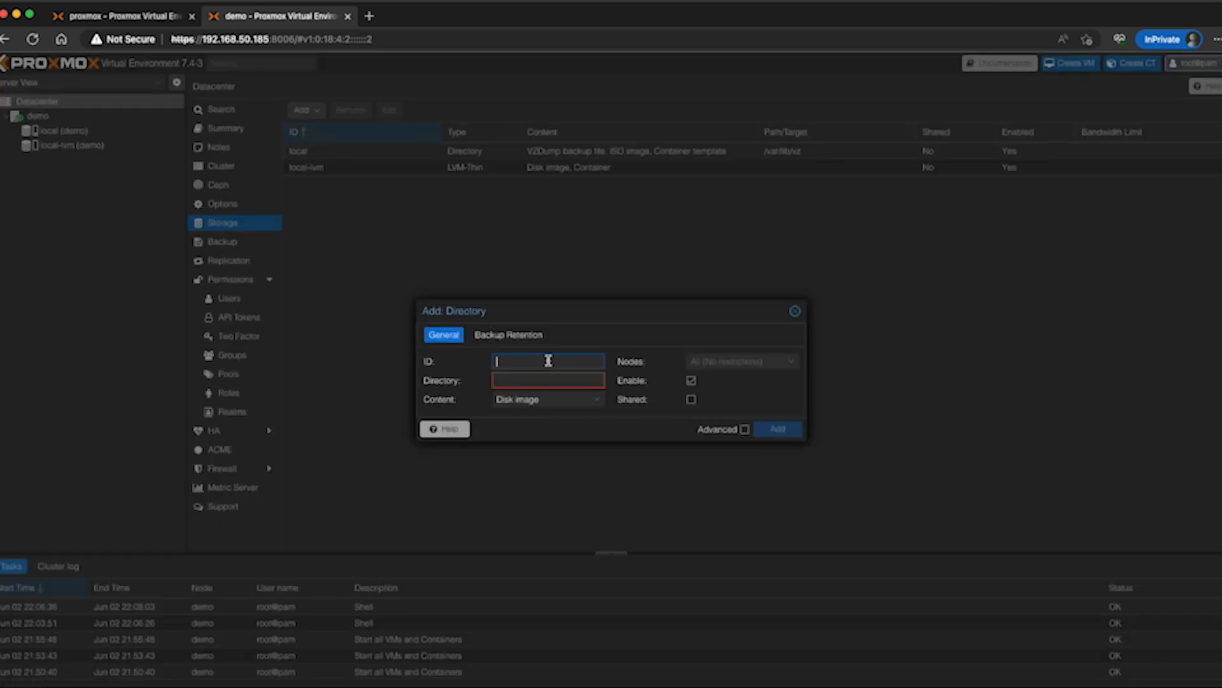
pyautogui.write('USB')
pyautogui.press('Tab')
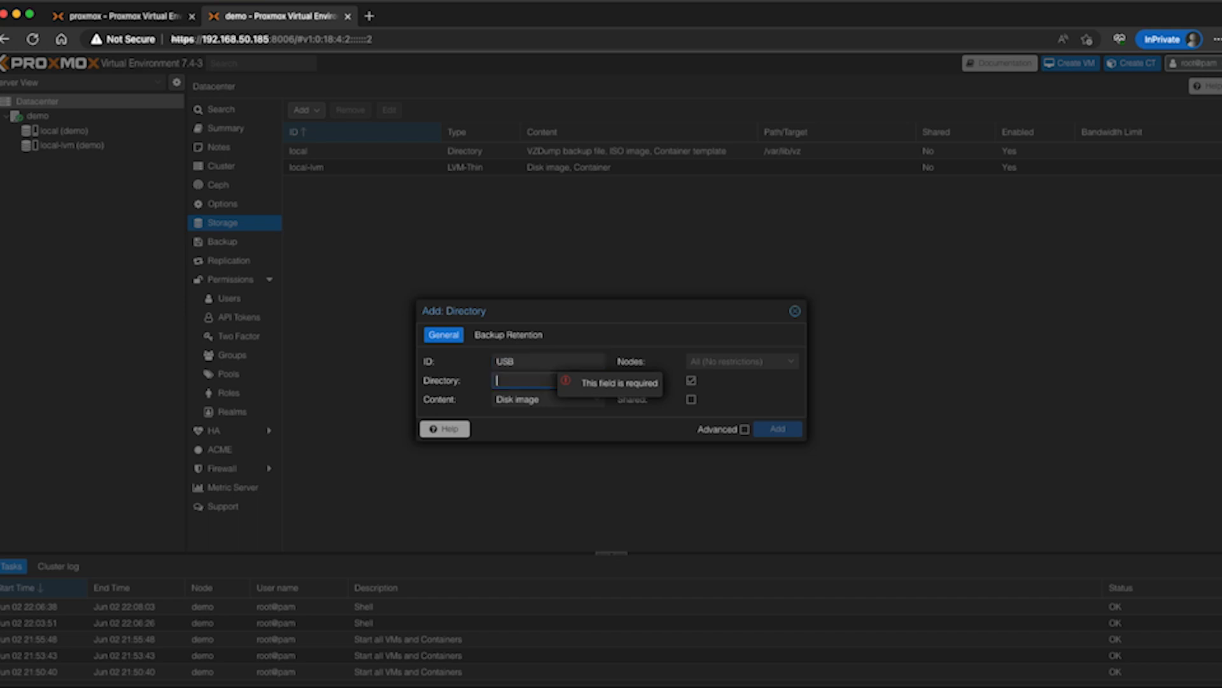
pyautogui.write('/')
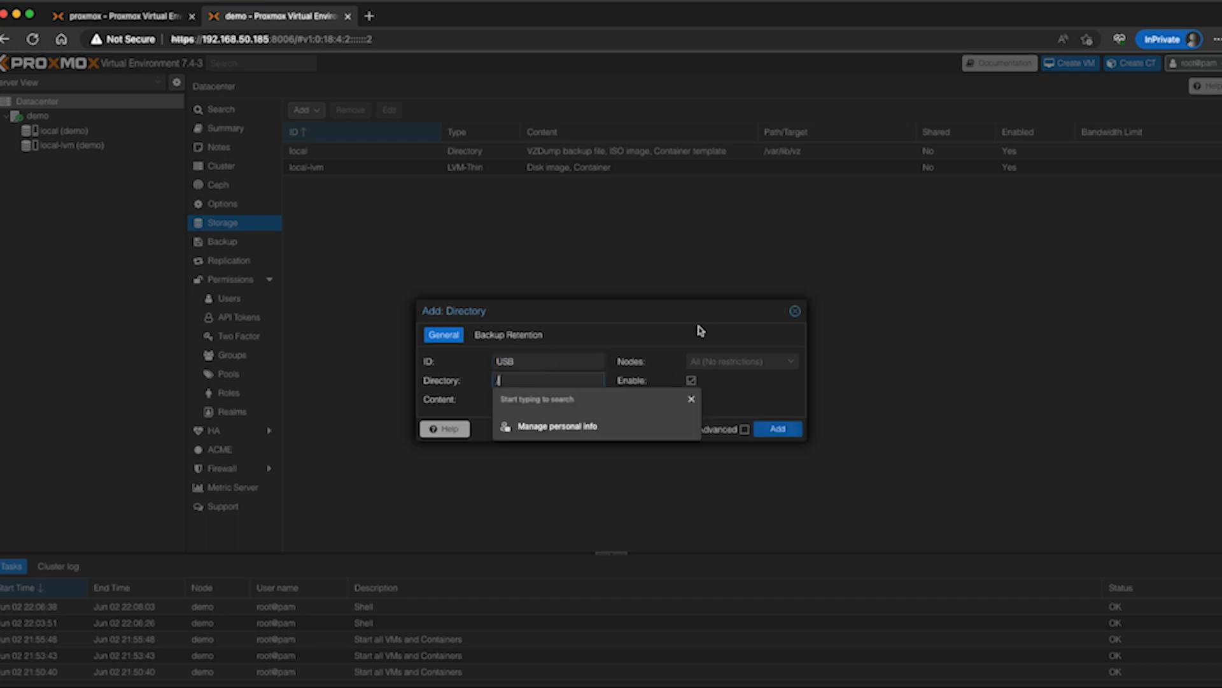
pyautogui.write('m')
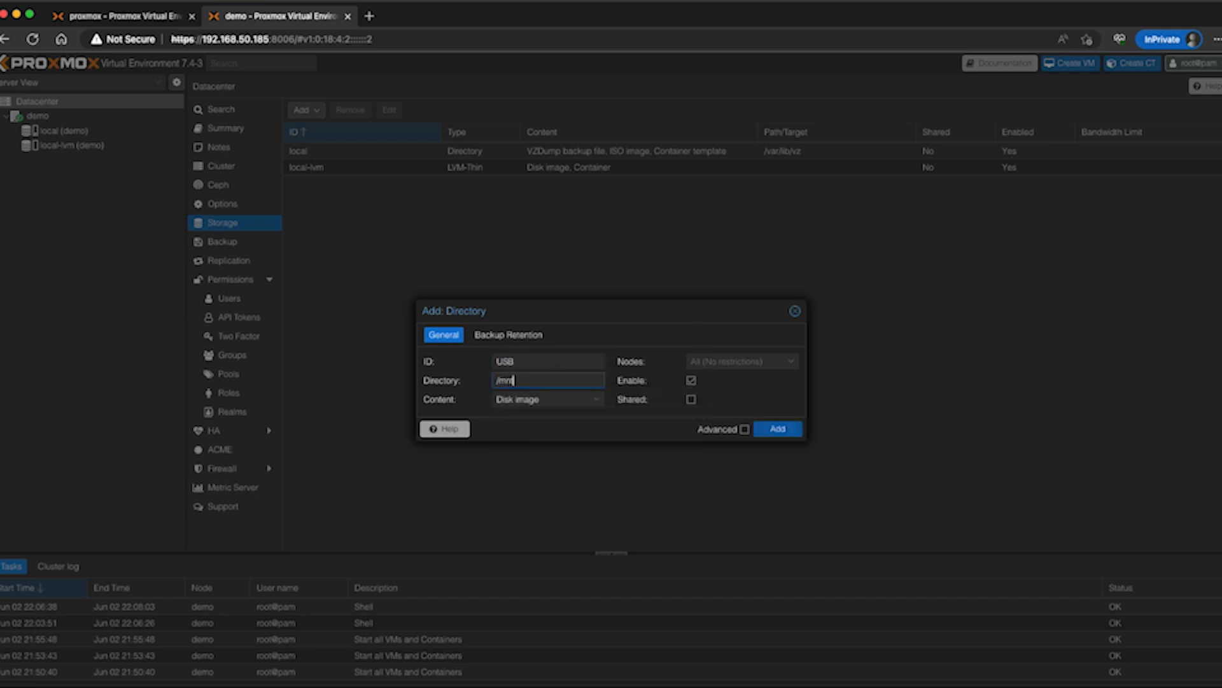
pyautogui.write('nt/pve/Disk2')
pyautogui.click(592, 401)
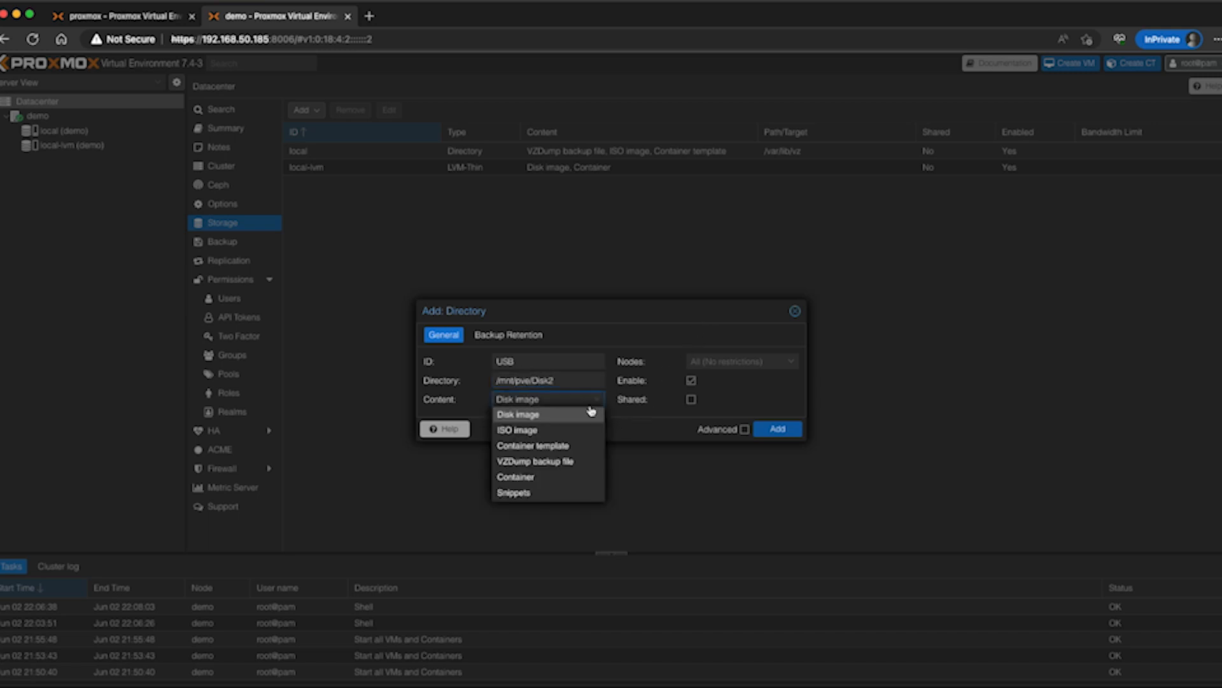
pyautogui.click(563, 460)
pyautogui.click(631, 439)
pyautogui.click(764, 428)
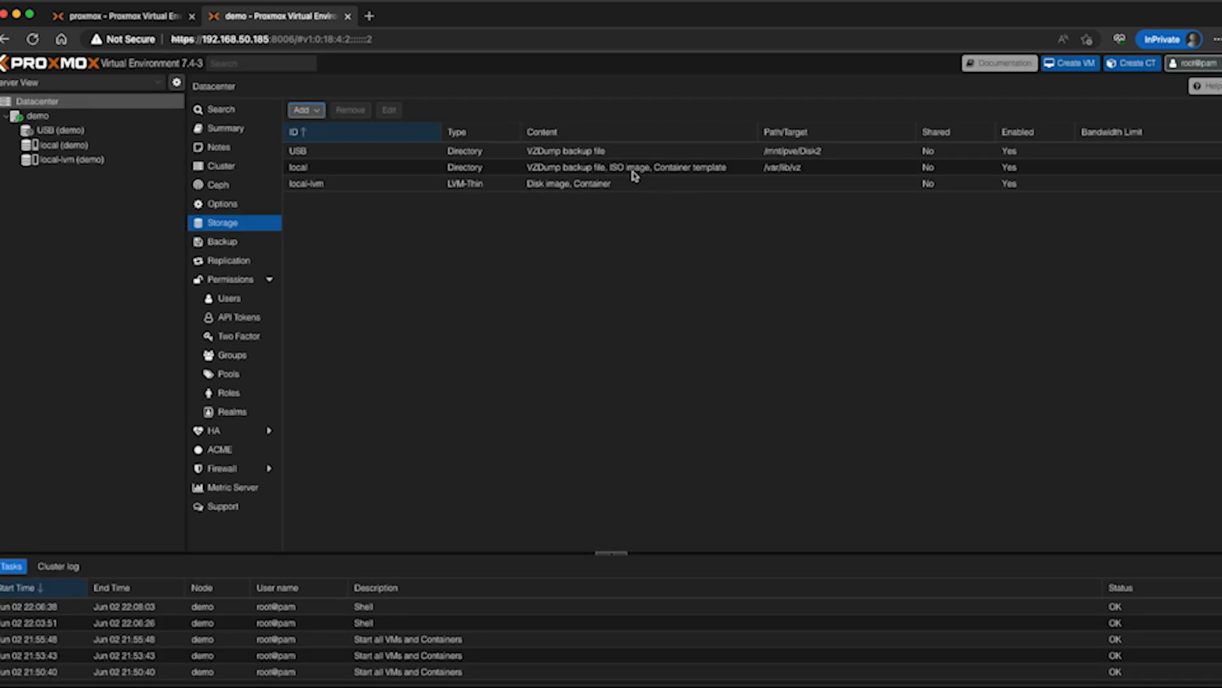
# Open the backup list of the USB storage on the demo node
pyautogui.click(503, 153)
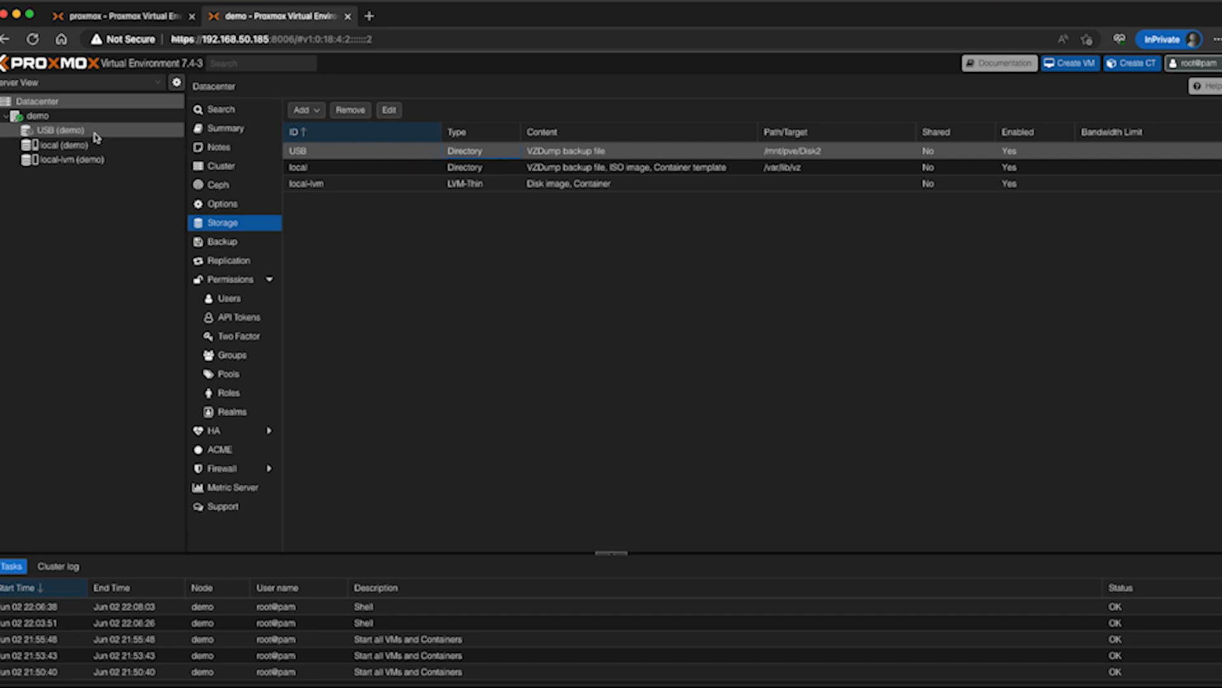
pyautogui.click(63, 130)
pyautogui.click(213, 129)
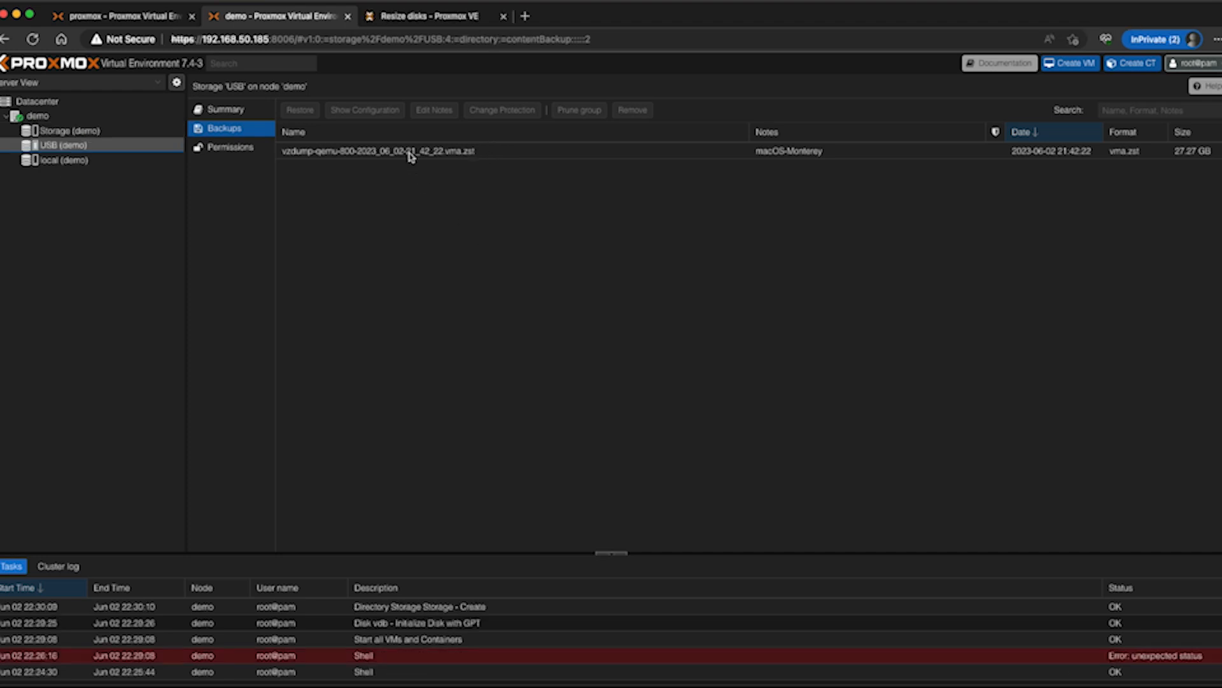
# Restore vzdump-qemu-800-2023_06_02-21_42_22.vma.zst to the storage named Storage as VM 100 and open the restored virtual machine
pyautogui.click(411, 156)
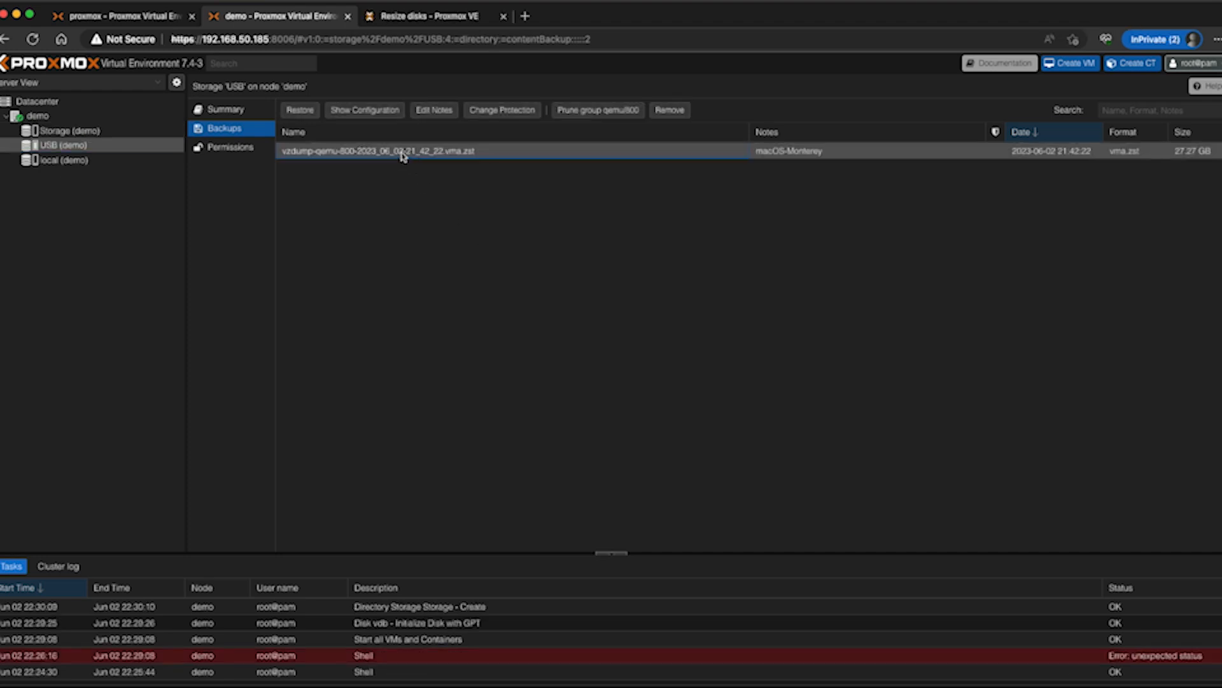
pyautogui.click(305, 113)
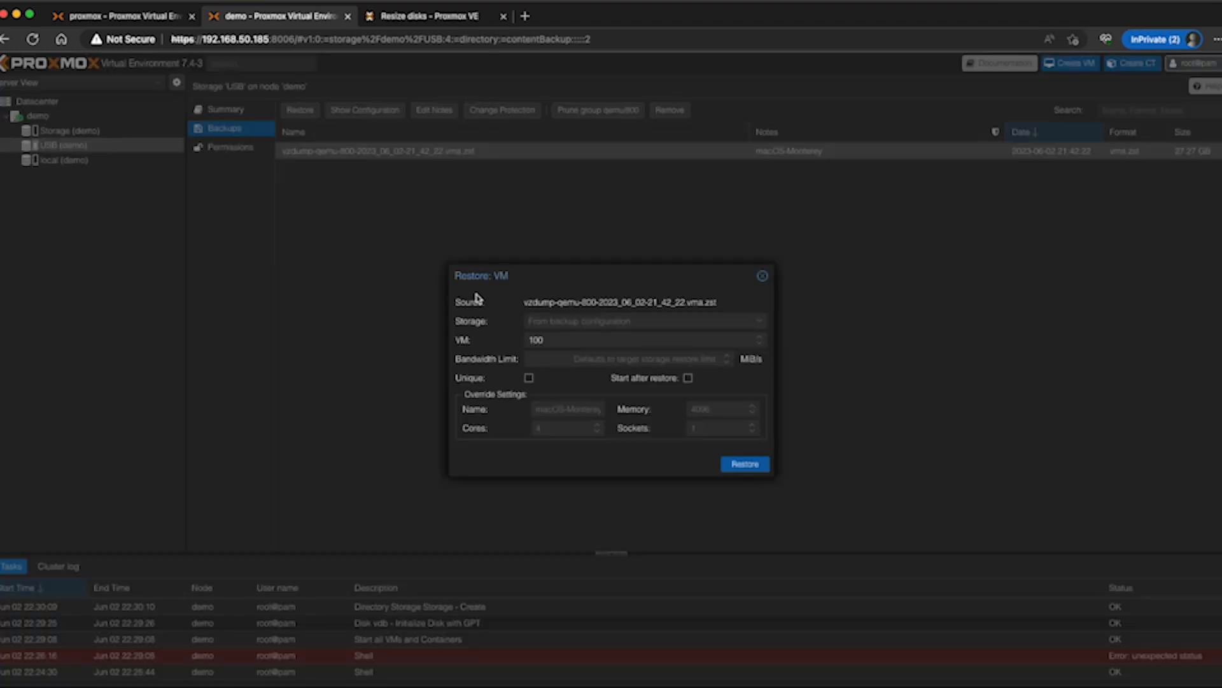
pyautogui.click(558, 318)
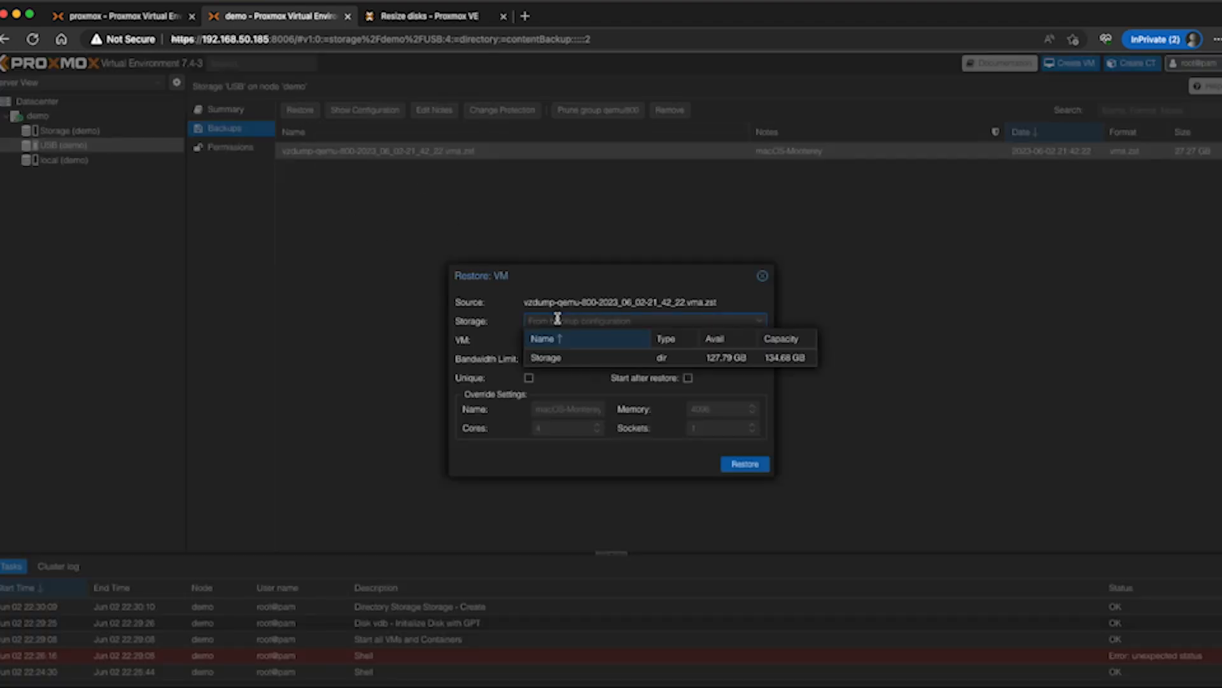
pyautogui.click(558, 357)
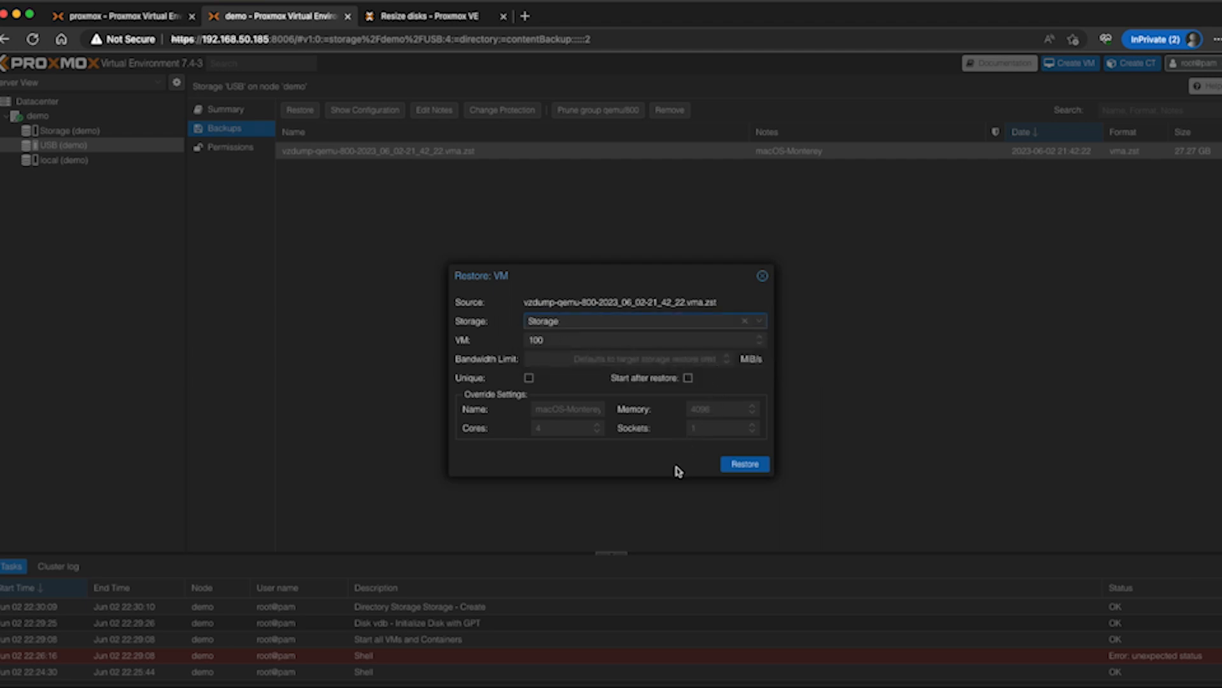
pyautogui.click(732, 465)
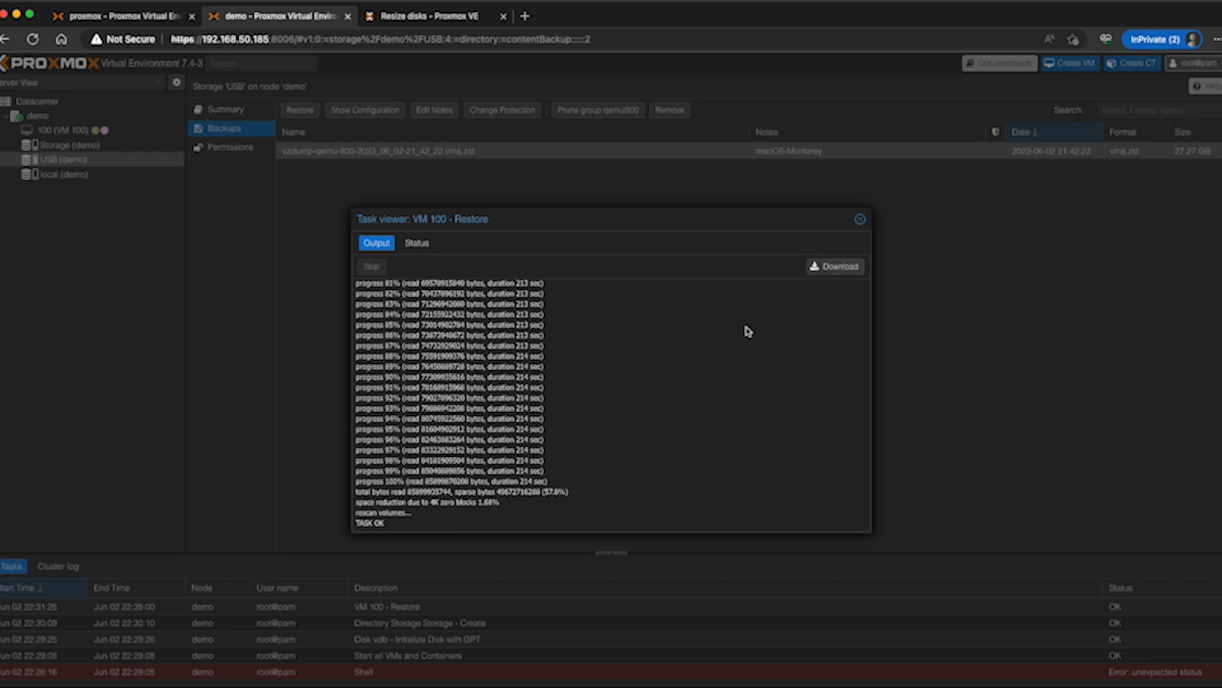
pyautogui.click(861, 220)
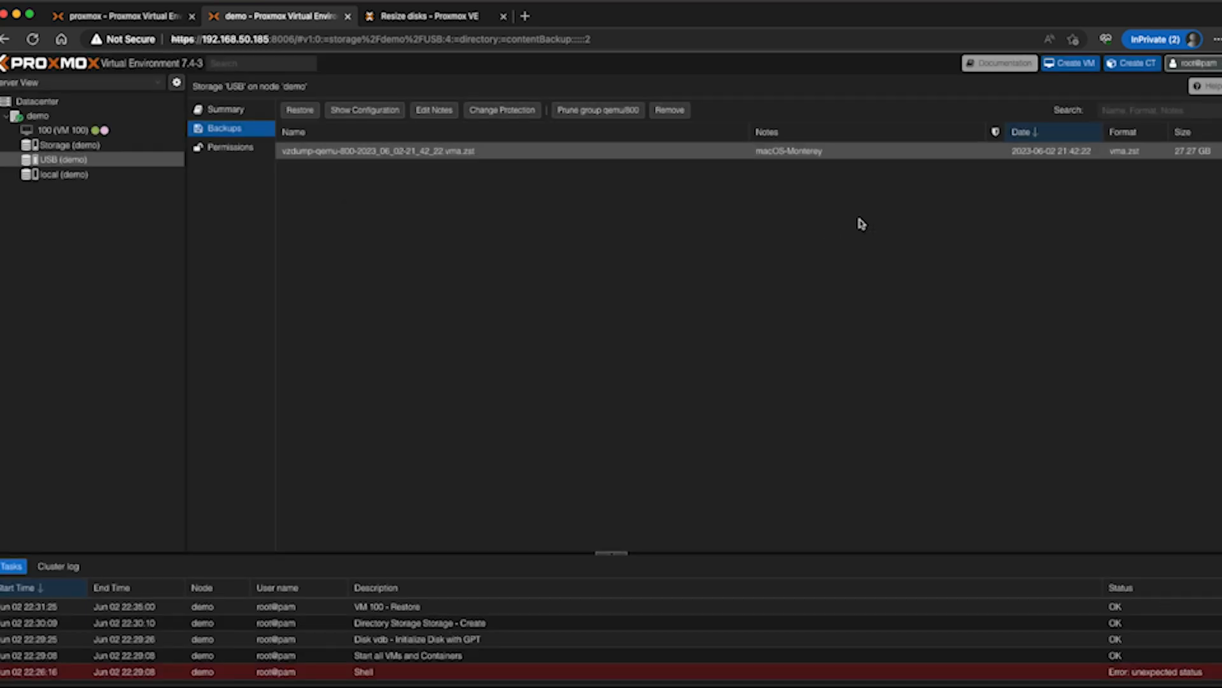
pyautogui.click(58, 131)
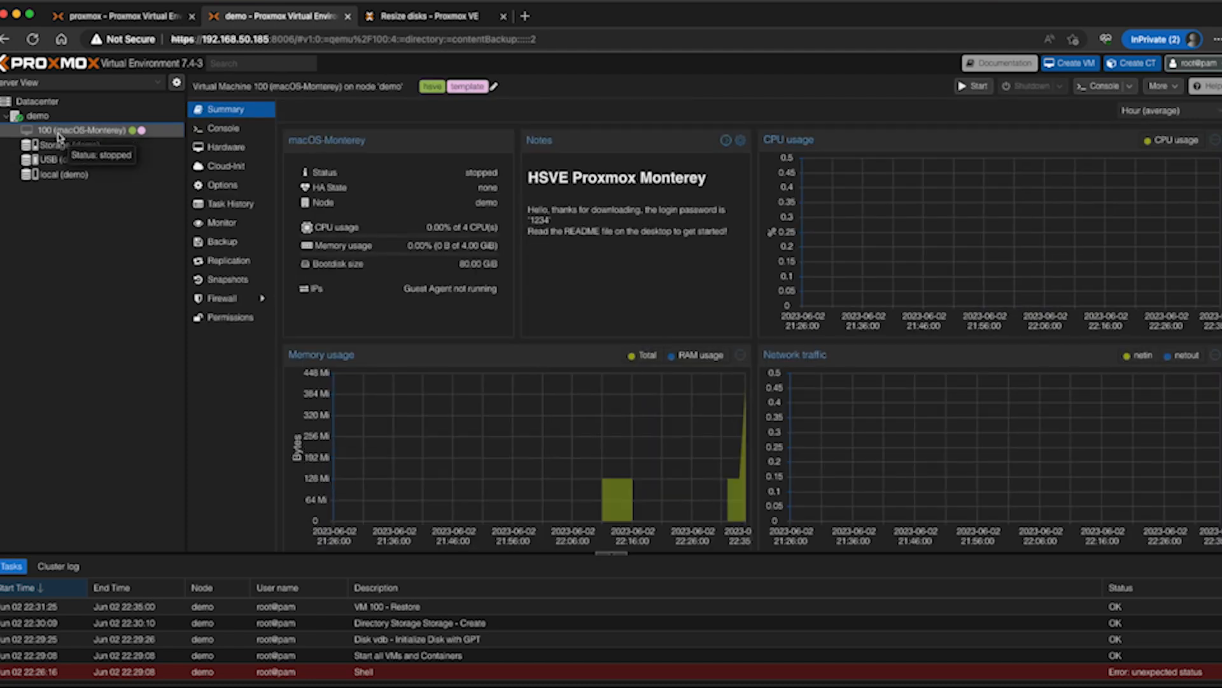
# Start virtual machine 100 from its console and boot it from the HSVEMONTEREY disk
pyautogui.click(228, 150)
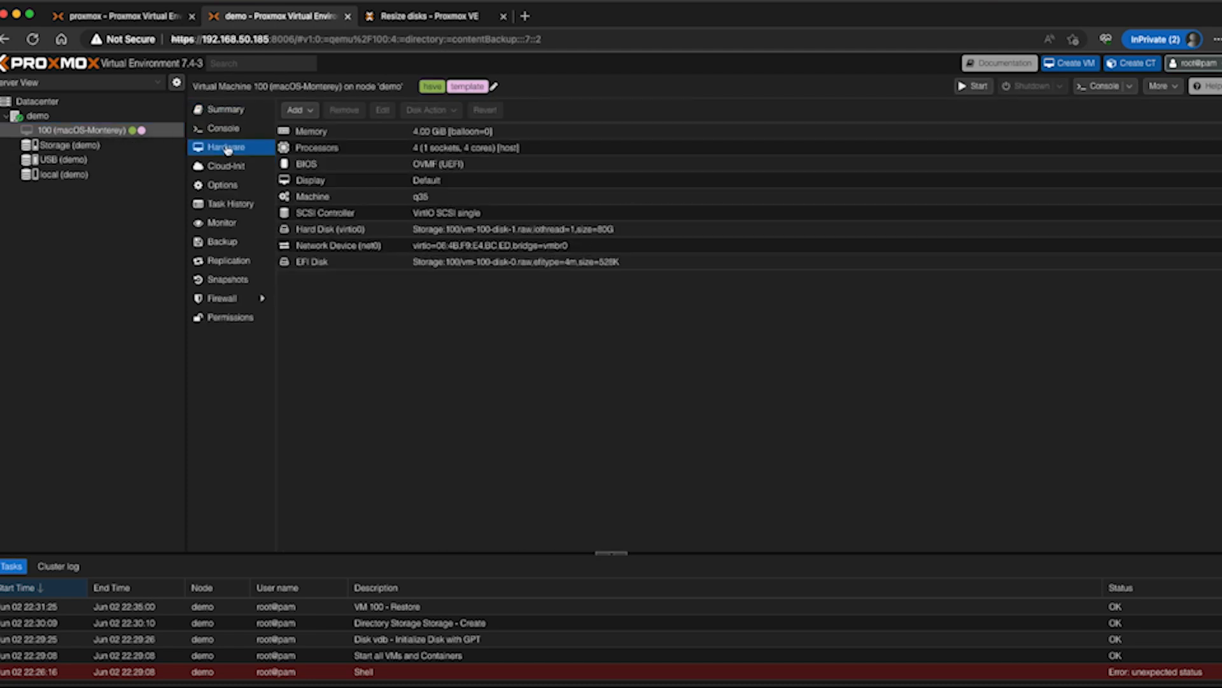
pyautogui.click(232, 137)
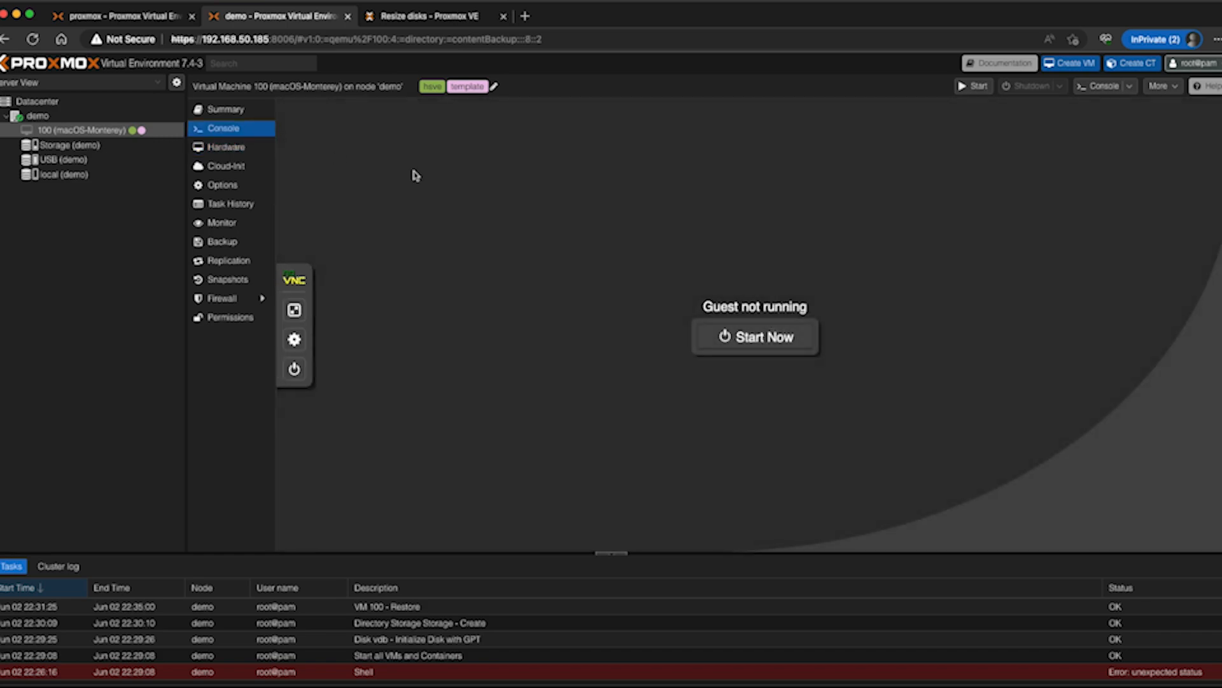
pyautogui.click(743, 337)
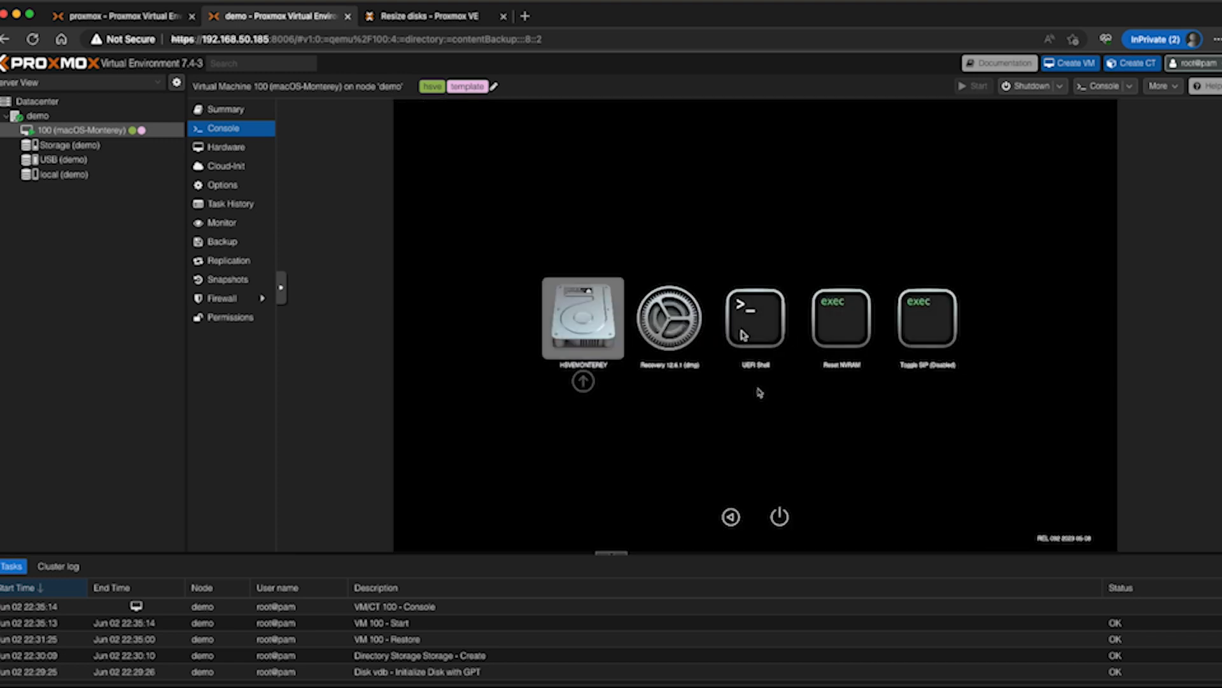
pyautogui.press('Return')
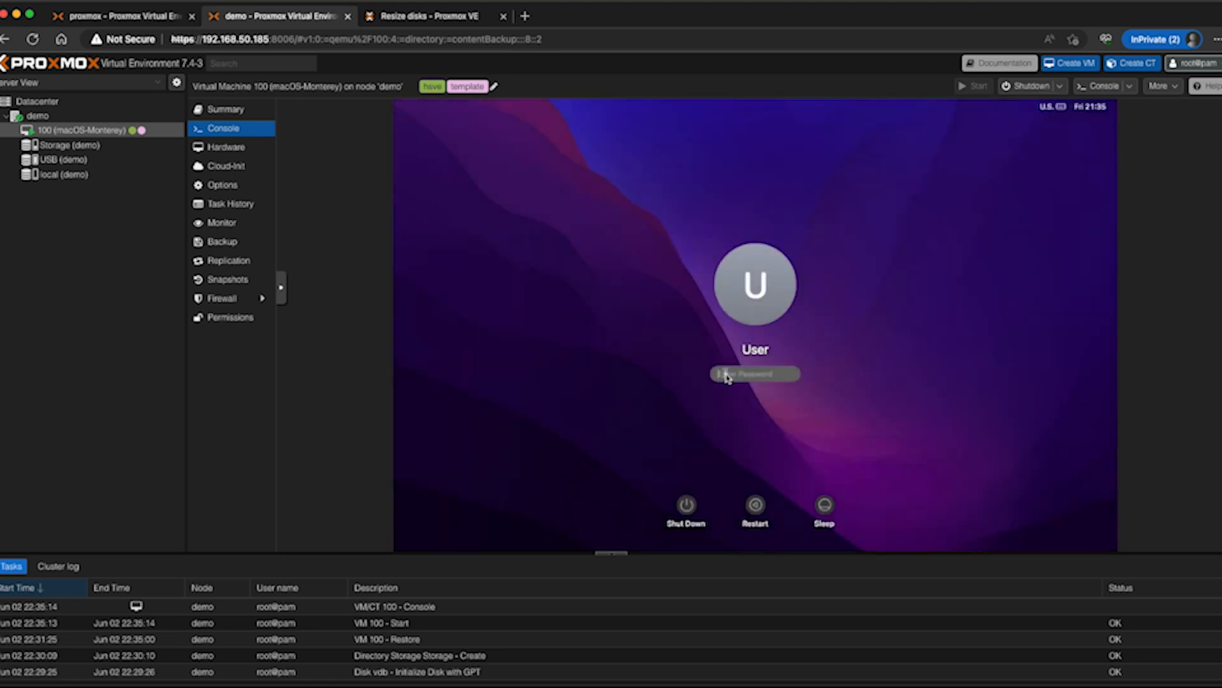
# Log in to the macOS guest with the account password and check the Backup Test folder on its desktop
pyautogui.write('****')
pyautogui.press('Return')
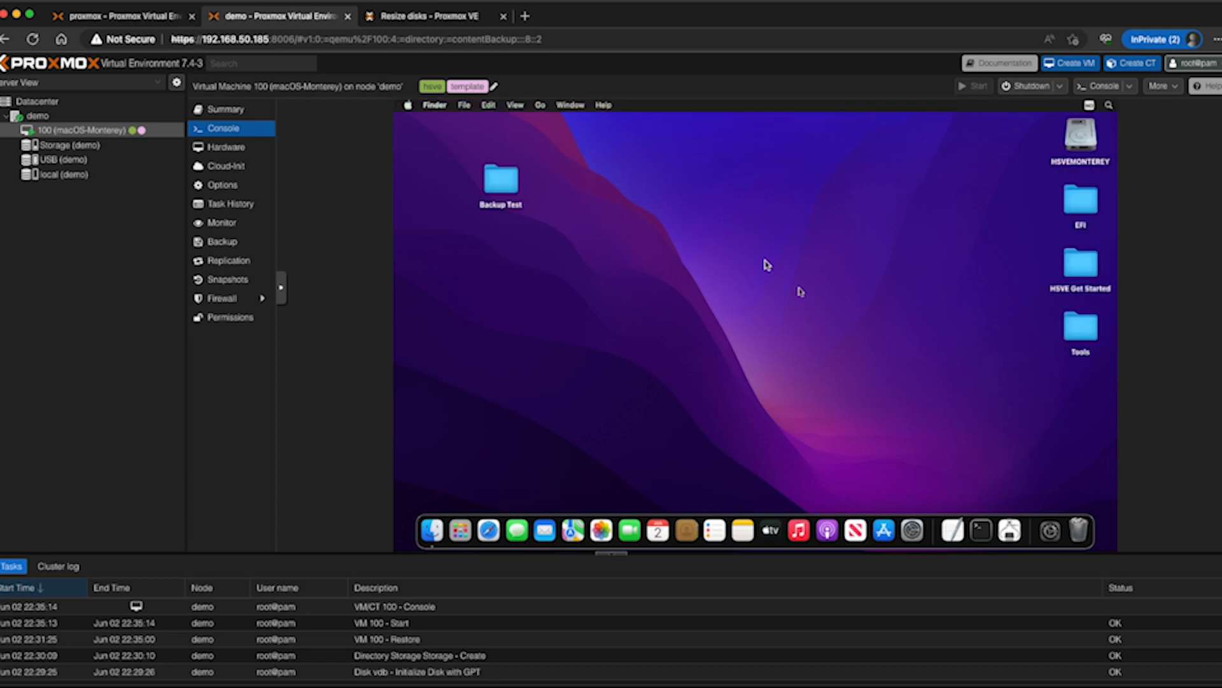
pyautogui.moveTo(569, 230); pyautogui.dragTo(464, 153)
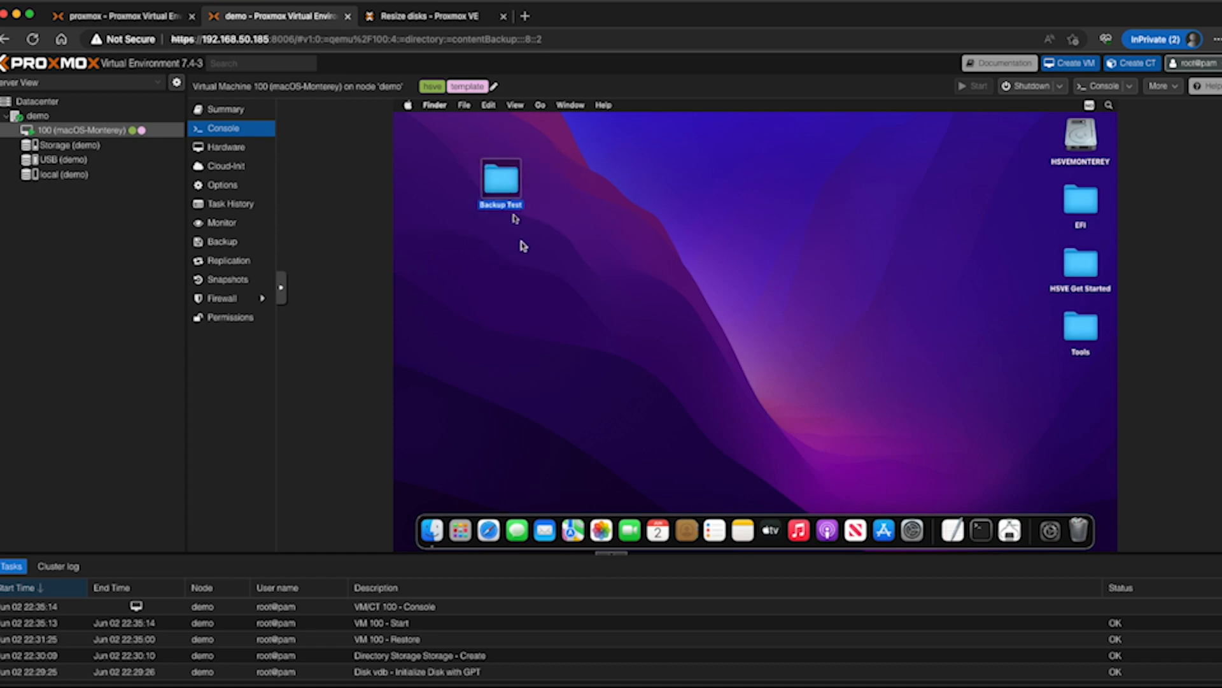
pyautogui.click(521, 243)
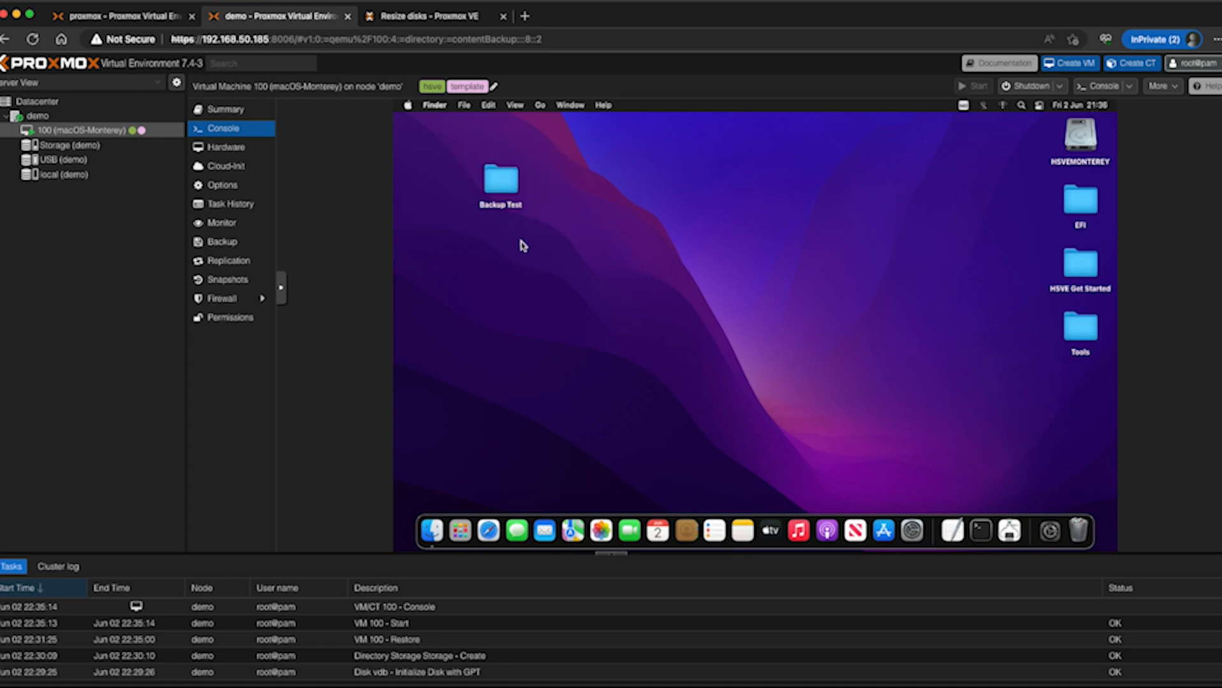